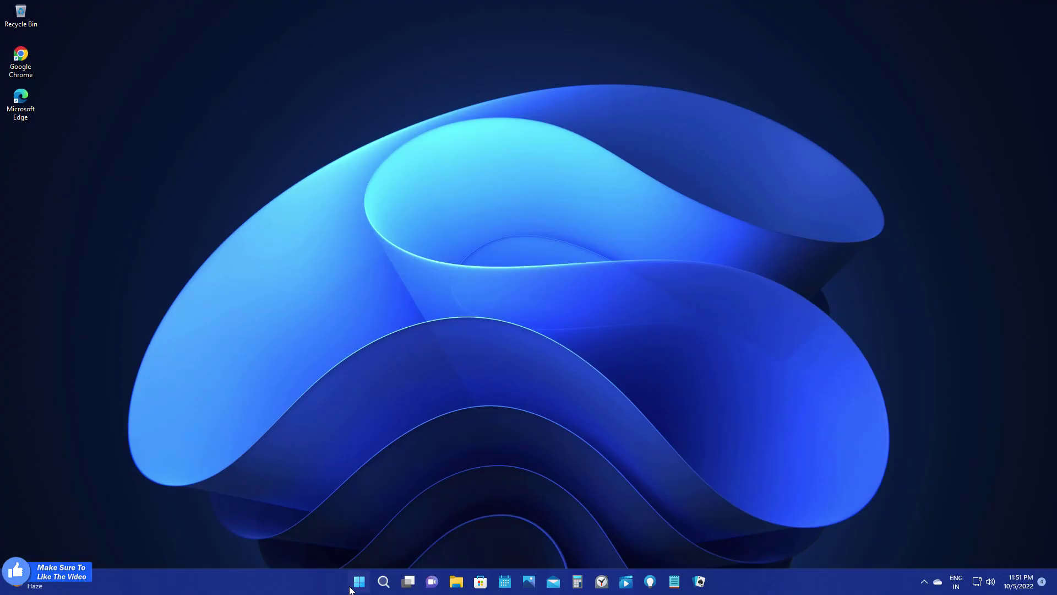
Step: Drag the pinned Edge icon onto Mail in Start to form an app folder and open it
{"action": "left_click", "coordinate": [358, 582]}
{"action": "left_click_drag", "start_coordinate": [387, 262], "coordinate": [443, 268]}
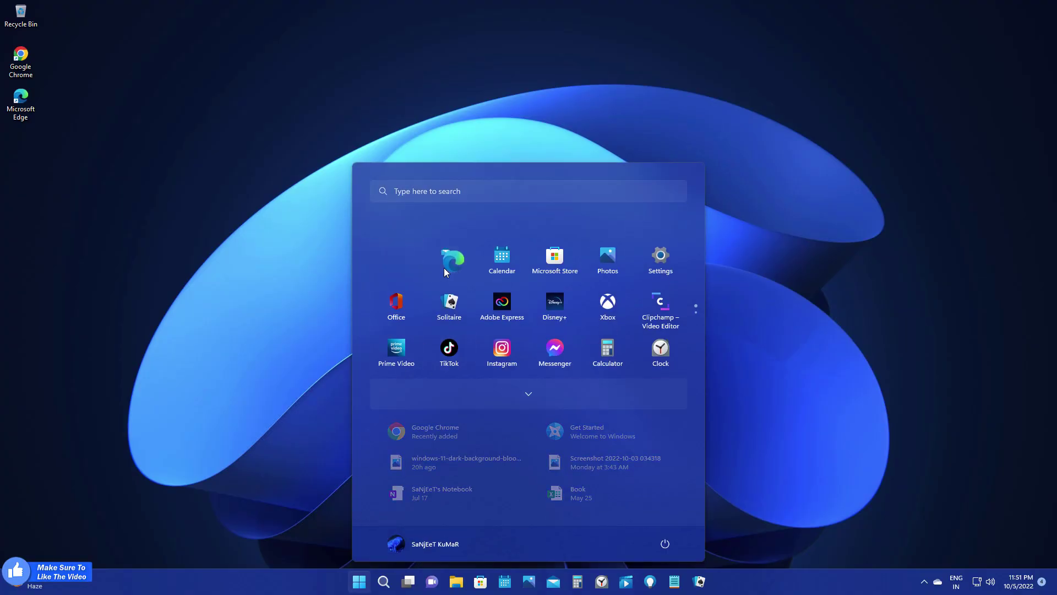
{"action": "left_click", "coordinate": [401, 265]}
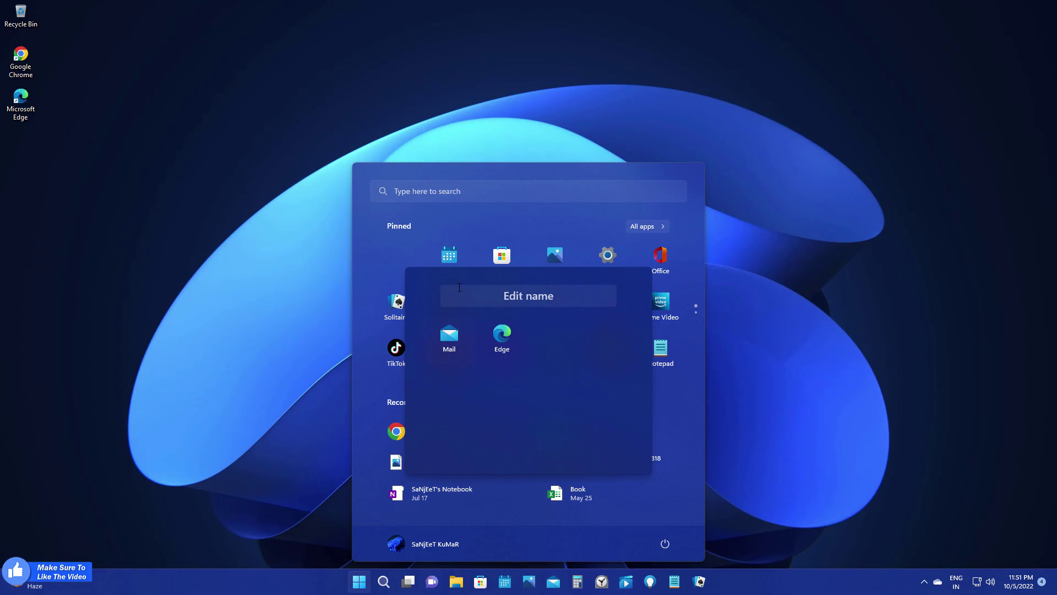
Step: Close the pinned folder and sort Task Manager processes by status, then by memory use
{"action": "left_click", "coordinate": [412, 258]}
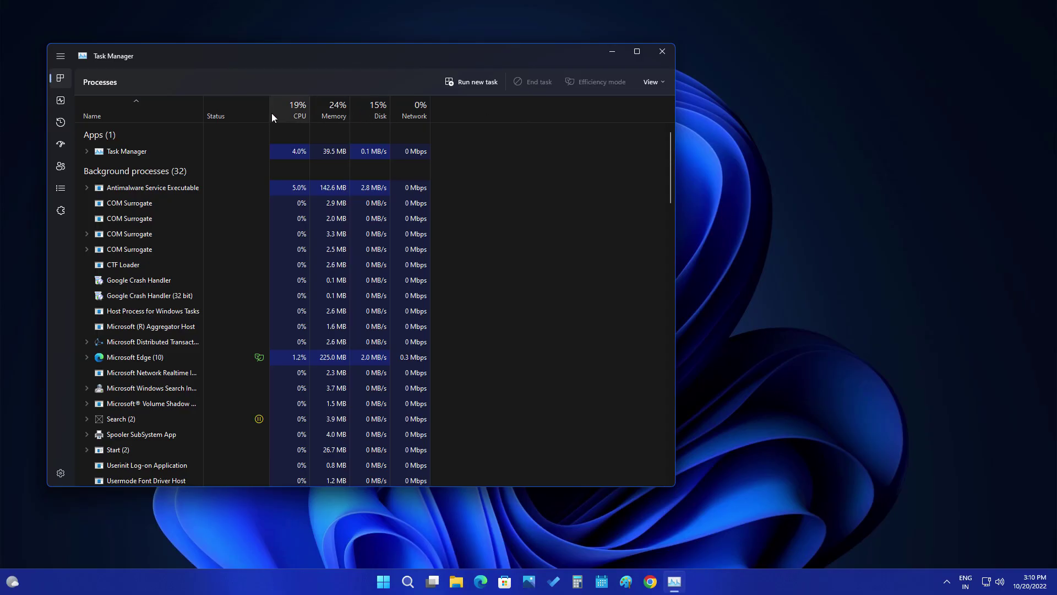
{"action": "left_click", "coordinate": [206, 108]}
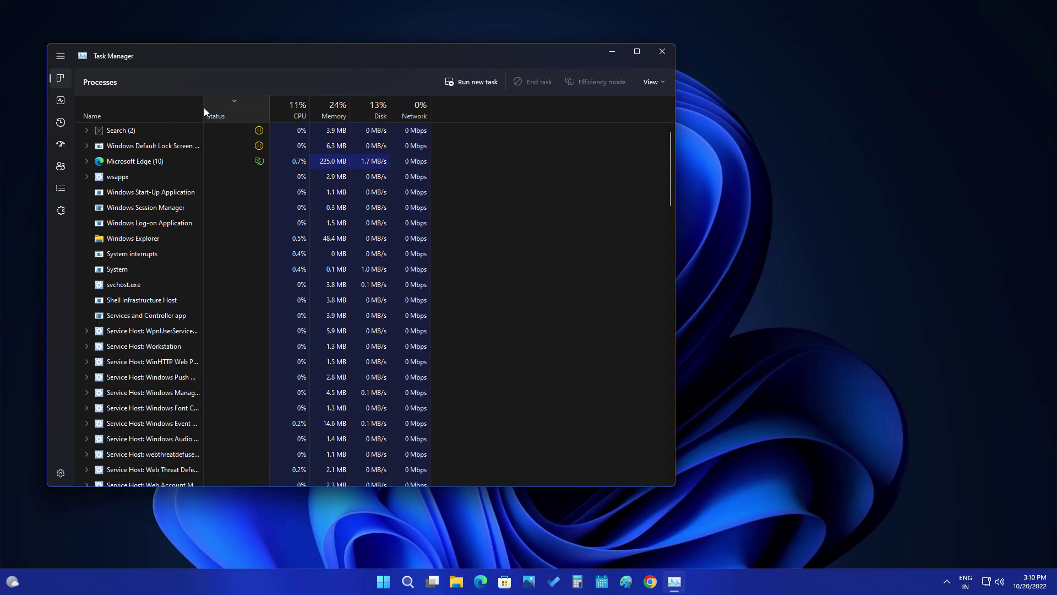
{"action": "left_click", "coordinate": [331, 108]}
Step: Widen the Name column and narrow Status so full process names show, then reopen the Mail–Edge folder
{"action": "left_click_drag", "start_coordinate": [204, 109], "coordinate": [276, 110]}
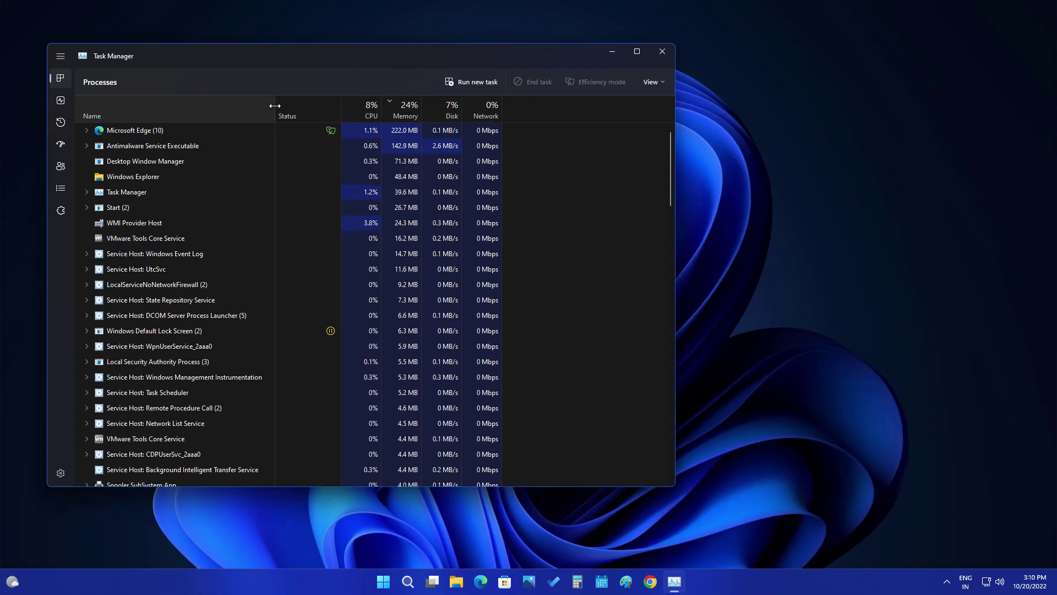
{"action": "left_click_drag", "start_coordinate": [340, 109], "coordinate": [300, 110]}
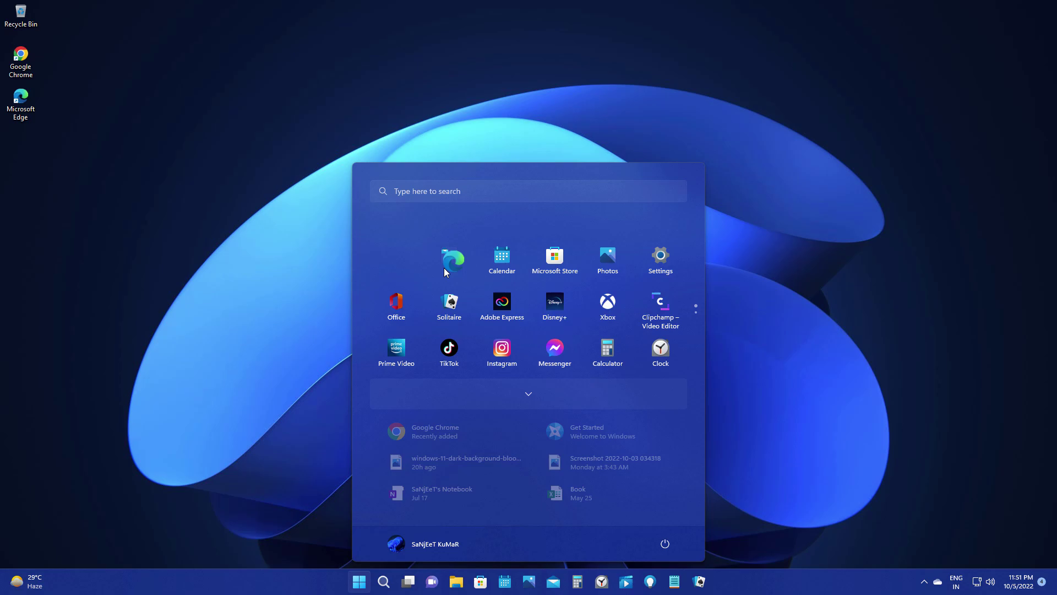
{"action": "left_click", "coordinate": [402, 265]}
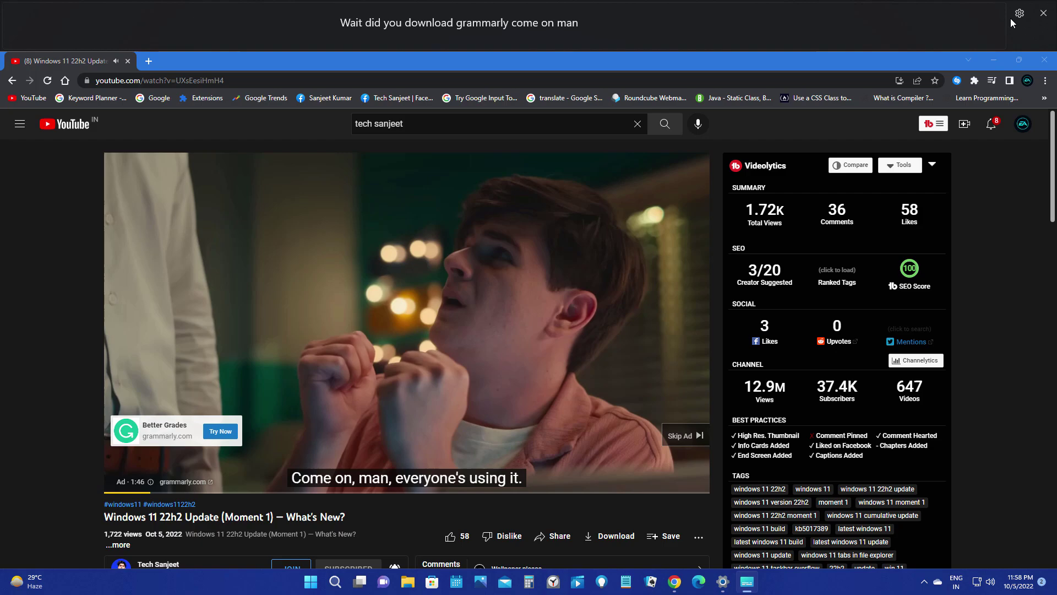
Step: Show the live captions settings and resize the snapped Chrome and File Explorer split
{"action": "left_click", "coordinate": [1019, 15]}
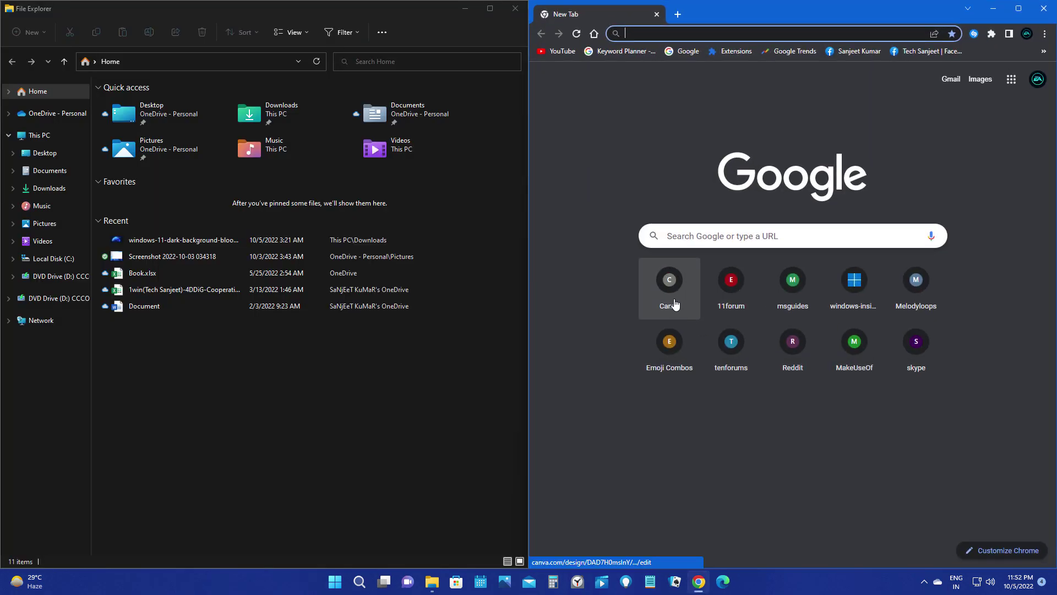
{"action": "mouse_move", "coordinate": [530, 240]}
{"action": "left_mouse_down"}
{"action": "mouse_move", "coordinate": [511, 262]}
{"action": "mouse_move", "coordinate": [474, 262]}
{"action": "left_mouse_up"}
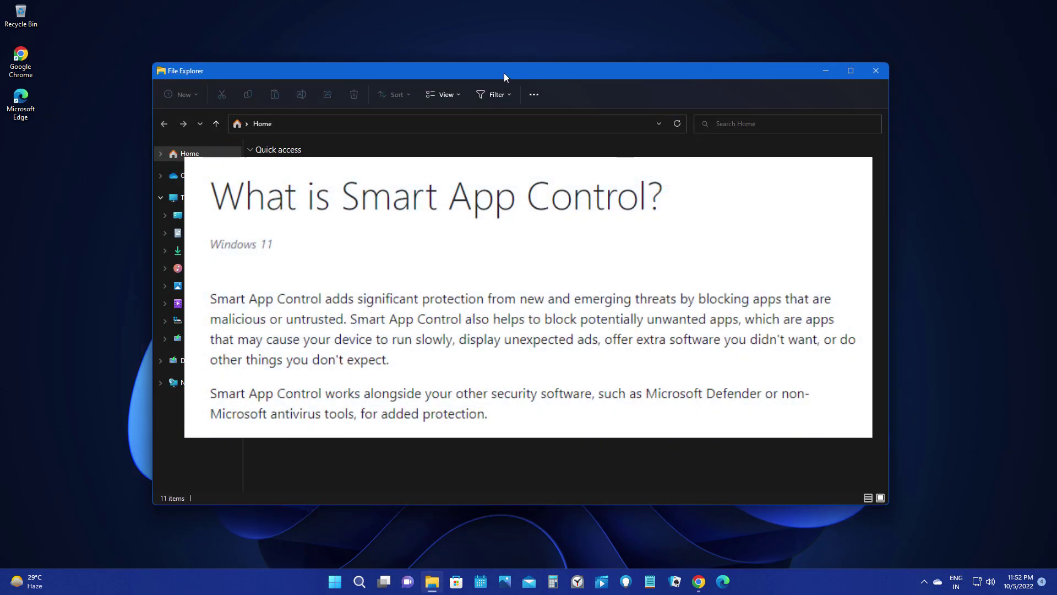
Step: Snap File Explorer via the top-edge layouts, select all five folders on Local Disk (C:), then close it
{"action": "left_click_drag", "start_coordinate": [505, 73], "coordinate": [527, 11]}
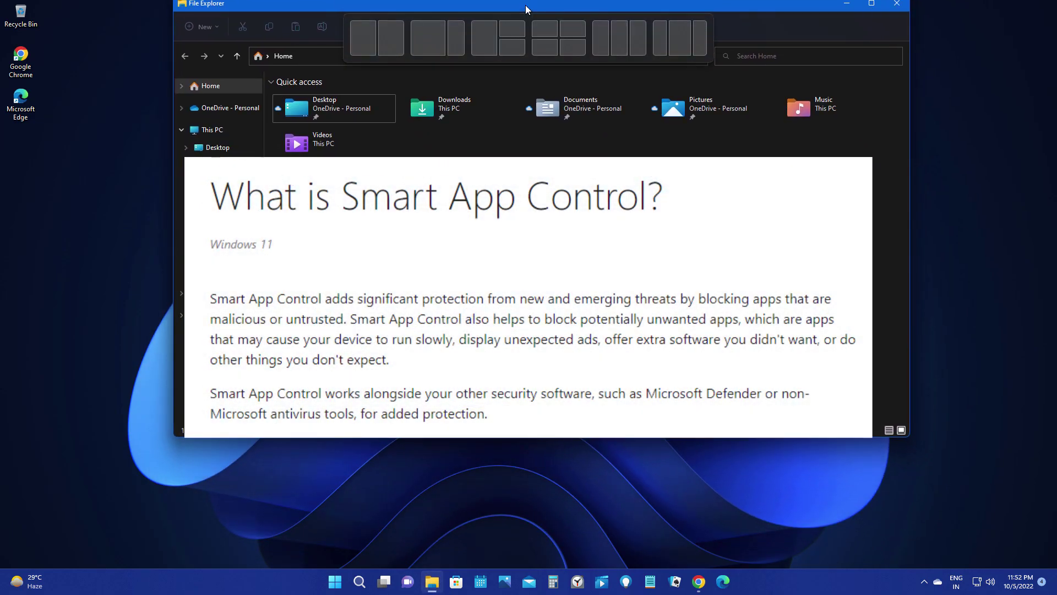
{"action": "mouse_move", "coordinate": [528, 11]}
{"action": "left_mouse_down"}
{"action": "mouse_move", "coordinate": [362, 45]}
{"action": "mouse_move", "coordinate": [514, 37]}
{"action": "left_mouse_up"}
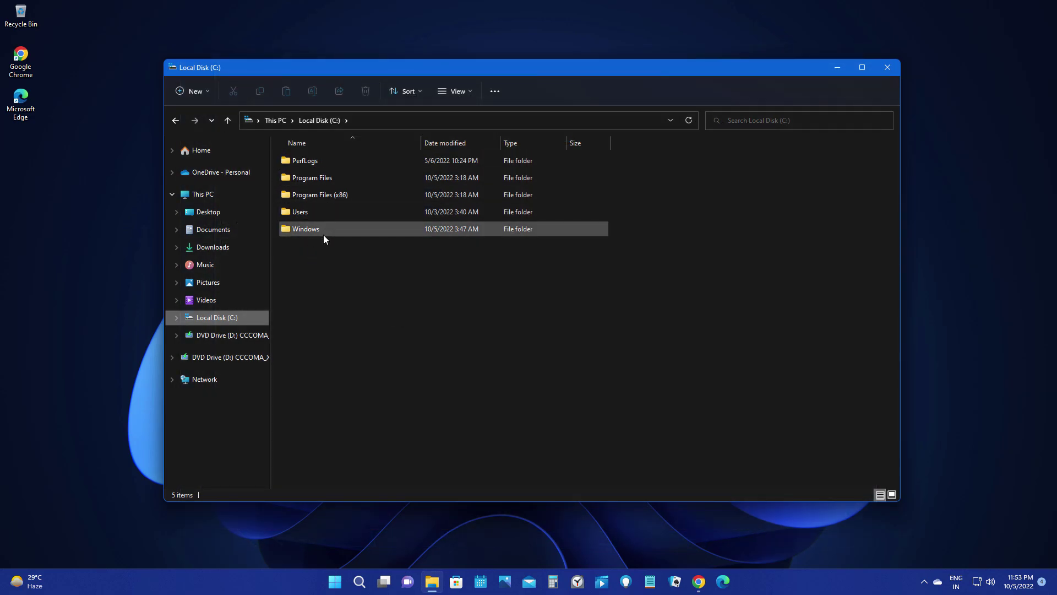
{"action": "left_click_drag", "start_coordinate": [323, 238], "coordinate": [322, 161]}
{"action": "left_click", "coordinate": [325, 273]}
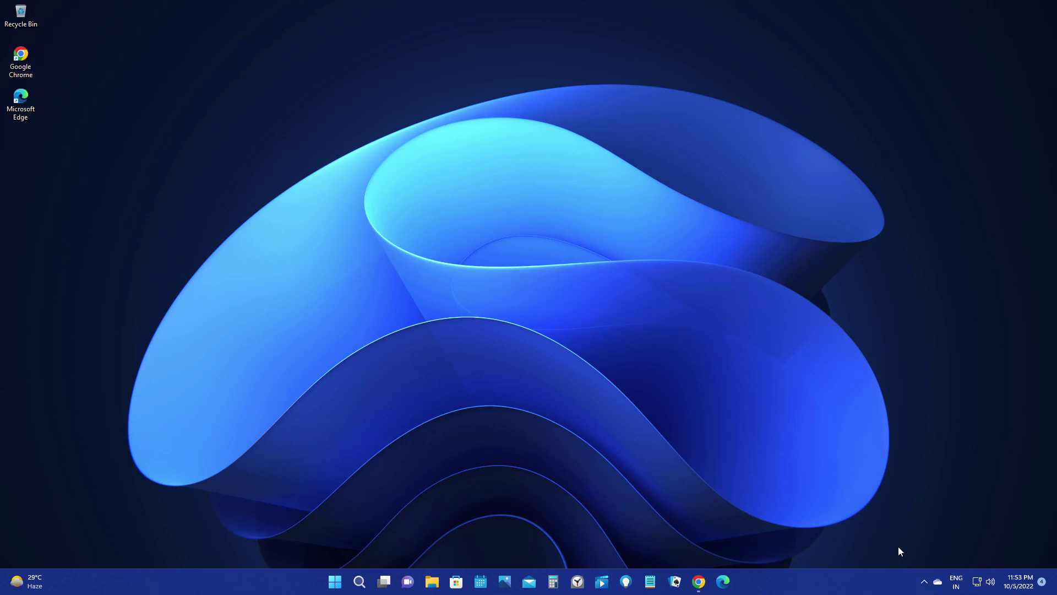
Step: Clear all notifications, adjust the focus session length and start a focus session
{"action": "left_click", "coordinate": [1012, 586]}
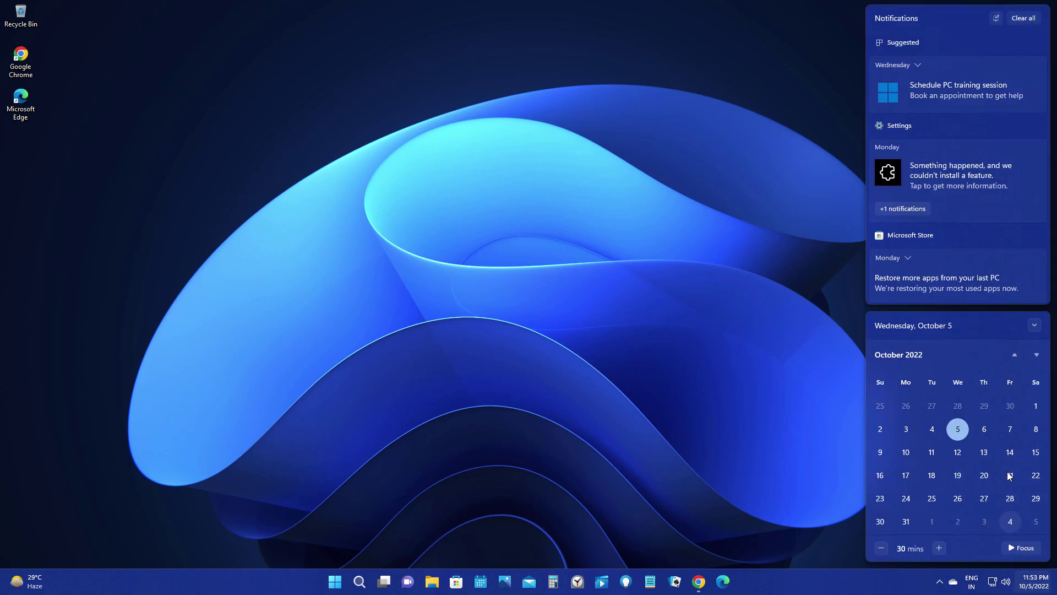
{"action": "left_click", "coordinate": [1017, 21]}
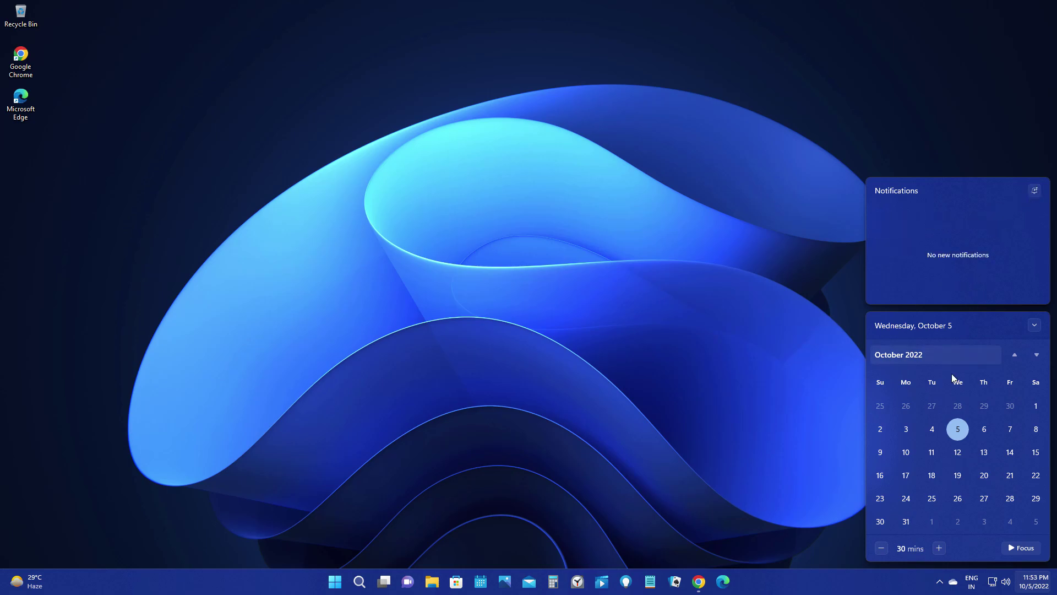
{"action": "left_click", "coordinate": [941, 549]}
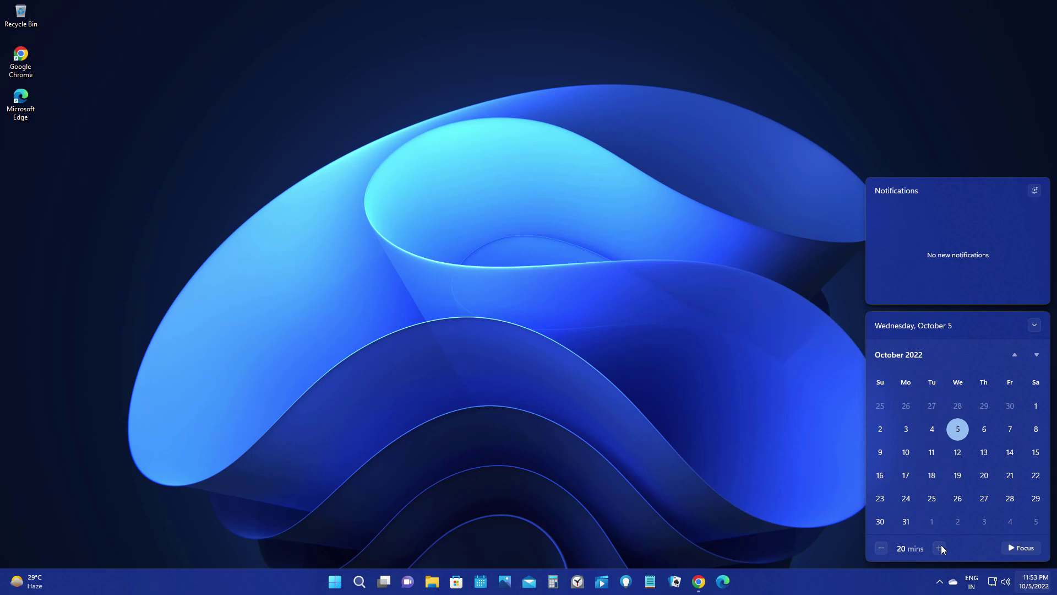
{"action": "left_click", "coordinate": [1018, 546]}
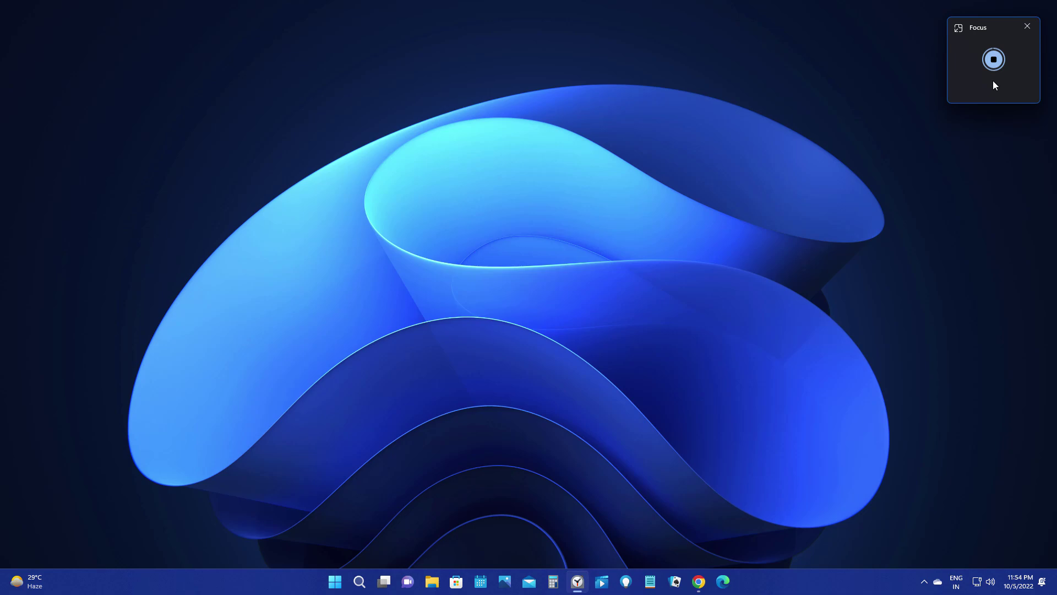
Step: Expand the focus timer into the full Clock app, shrink it back to compact, then close it
{"action": "left_click", "coordinate": [959, 29]}
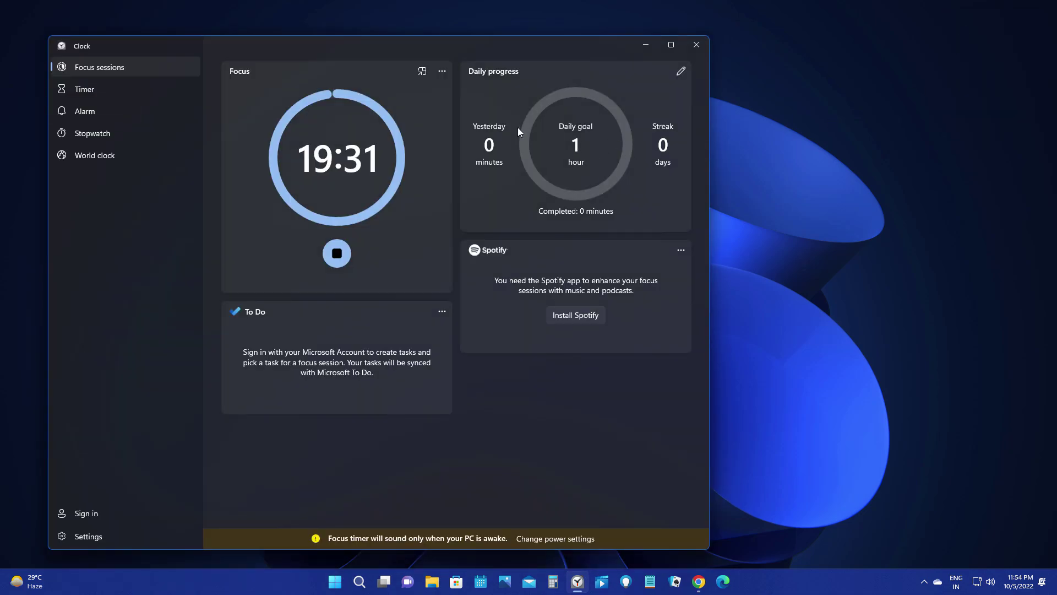
{"action": "left_click", "coordinate": [421, 71]}
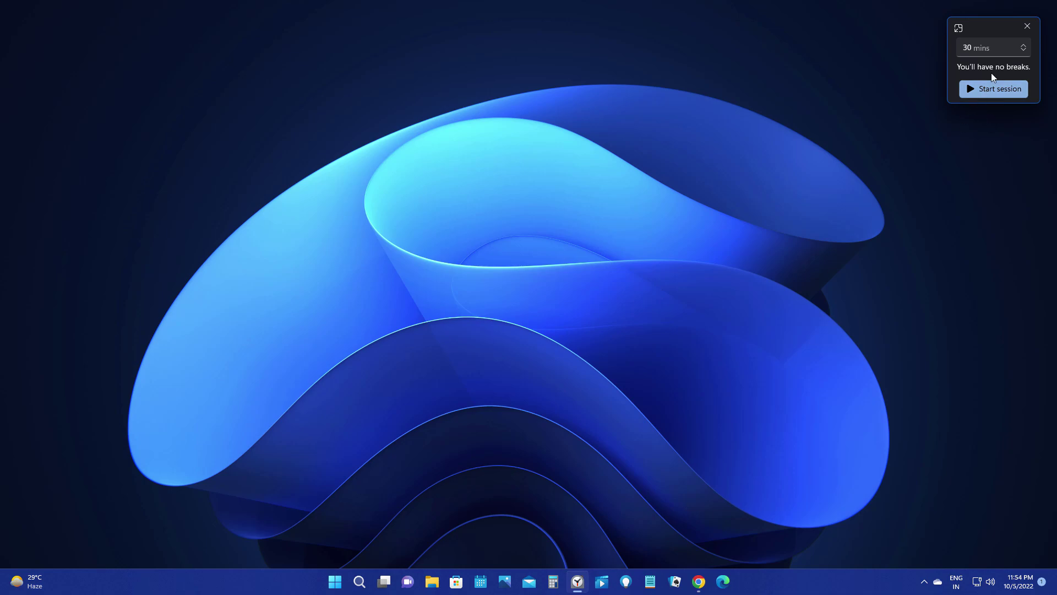
{"action": "left_click", "coordinate": [1029, 27]}
Step: Go to Settings > Personalization > Start
{"action": "left_click", "coordinate": [335, 583]}
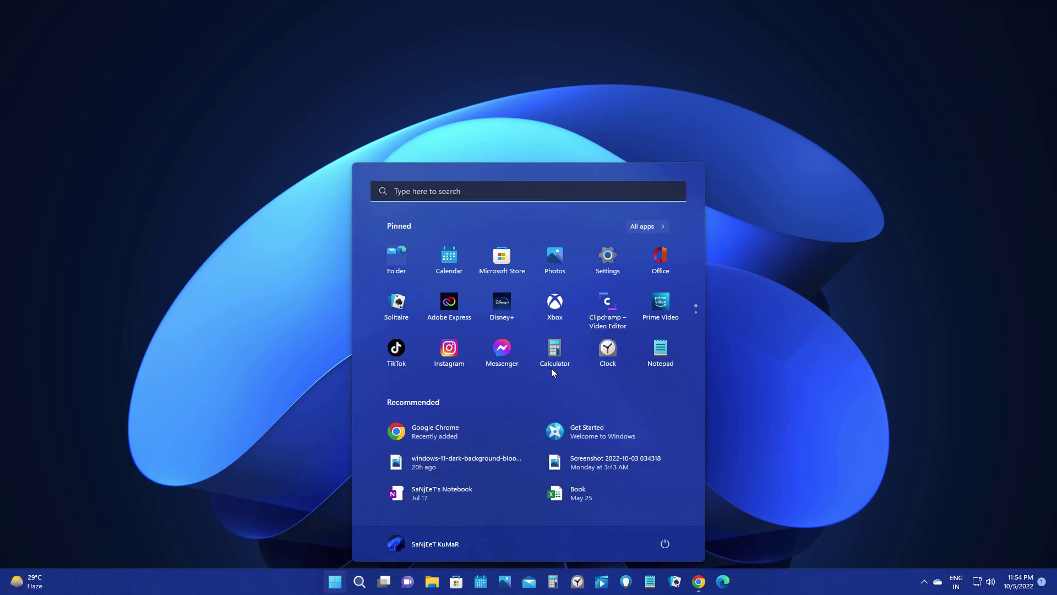
{"action": "left_click", "coordinate": [607, 263]}
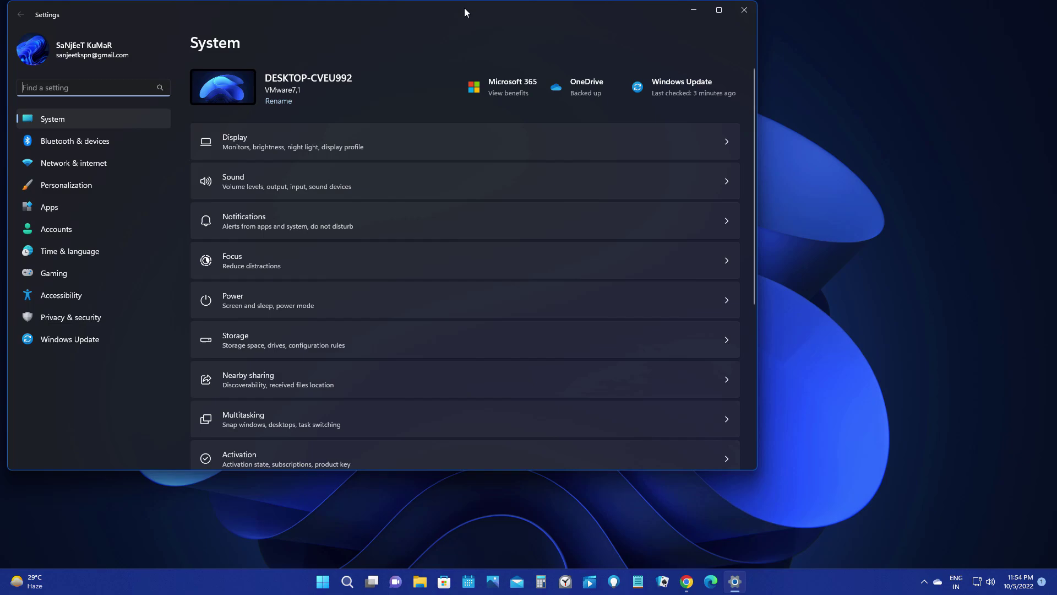
{"action": "scroll", "coordinate": [369, 242], "scroll_direction": "down", "scroll_amount": 1}
{"action": "scroll", "coordinate": [362, 348], "scroll_direction": "down", "scroll_amount": 2}
{"action": "scroll", "coordinate": [361, 352], "scroll_direction": "up", "scroll_amount": 3}
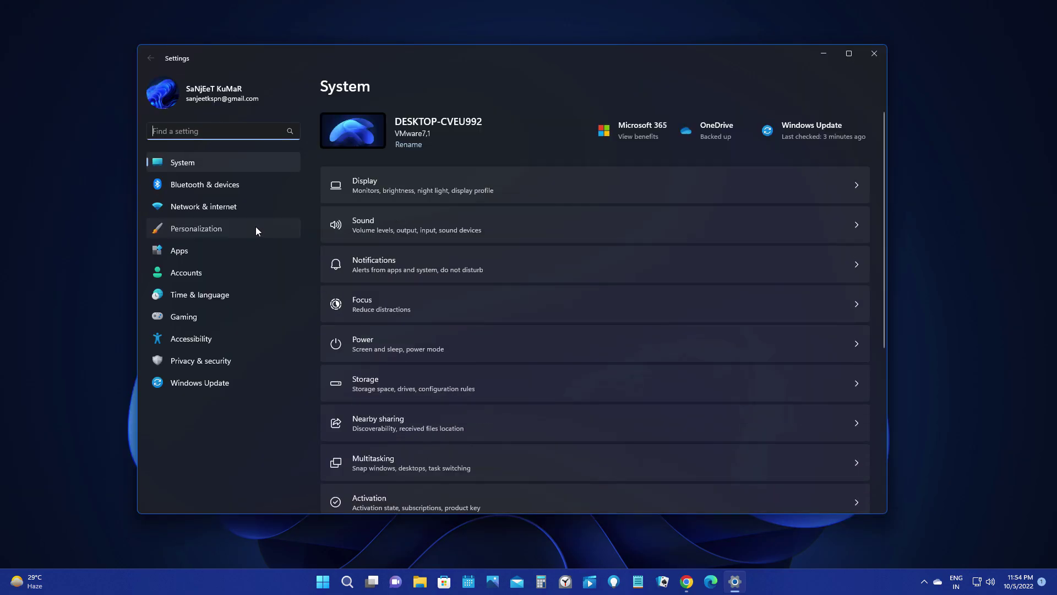
{"action": "left_click", "coordinate": [256, 228]}
{"action": "scroll", "coordinate": [407, 354], "scroll_direction": "down", "scroll_amount": 3}
{"action": "left_click", "coordinate": [402, 346]}
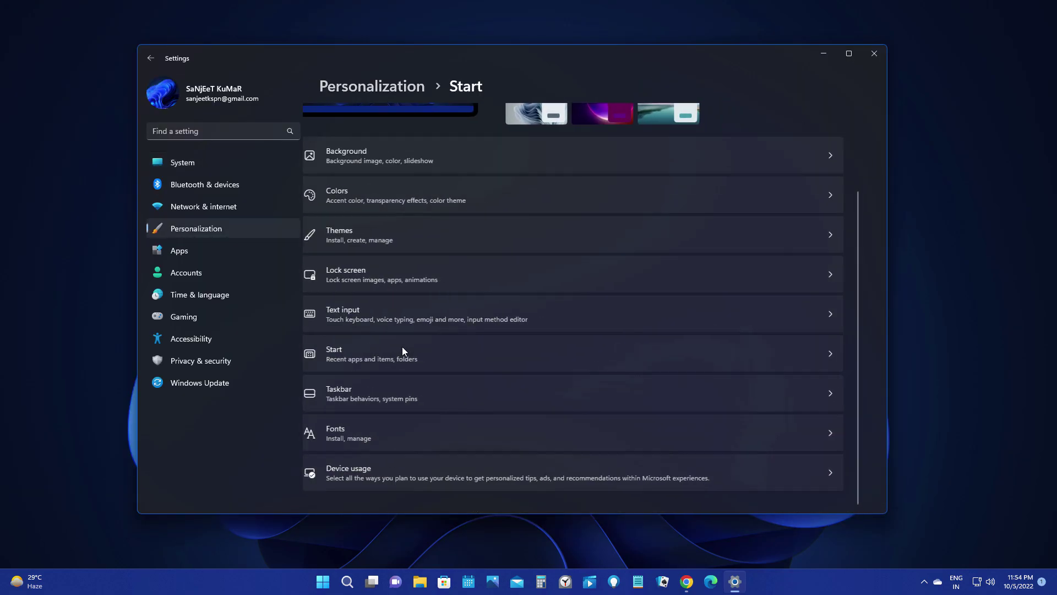
Step: Switch Start to More pins, then More recommendations, previewing the Start menu after each
{"action": "left_click", "coordinate": [322, 582]}
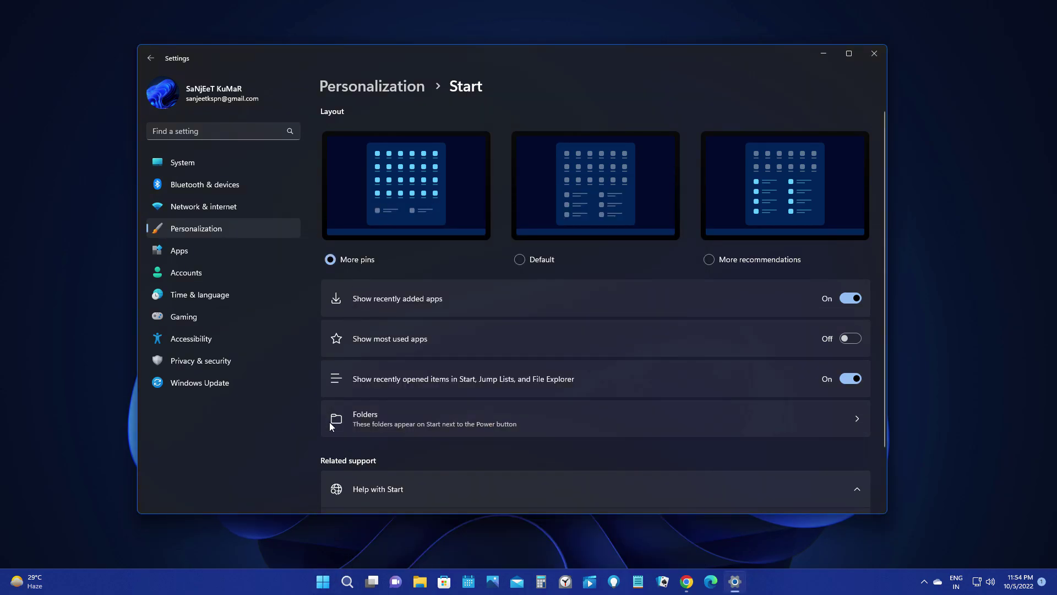
{"action": "left_click", "coordinate": [323, 581]}
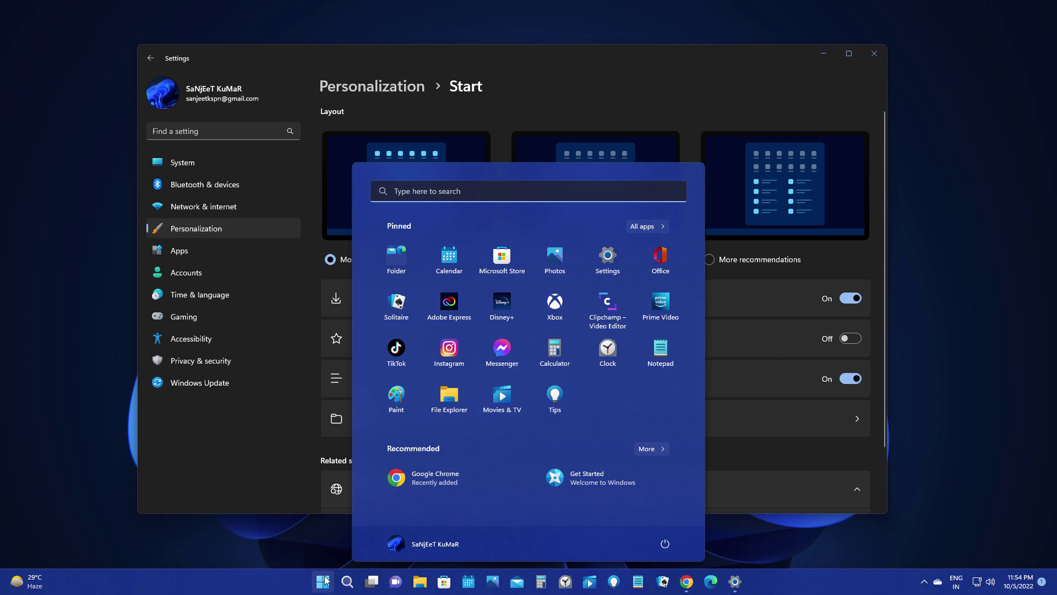
{"action": "left_click", "coordinate": [723, 261]}
{"action": "left_click", "coordinate": [322, 578]}
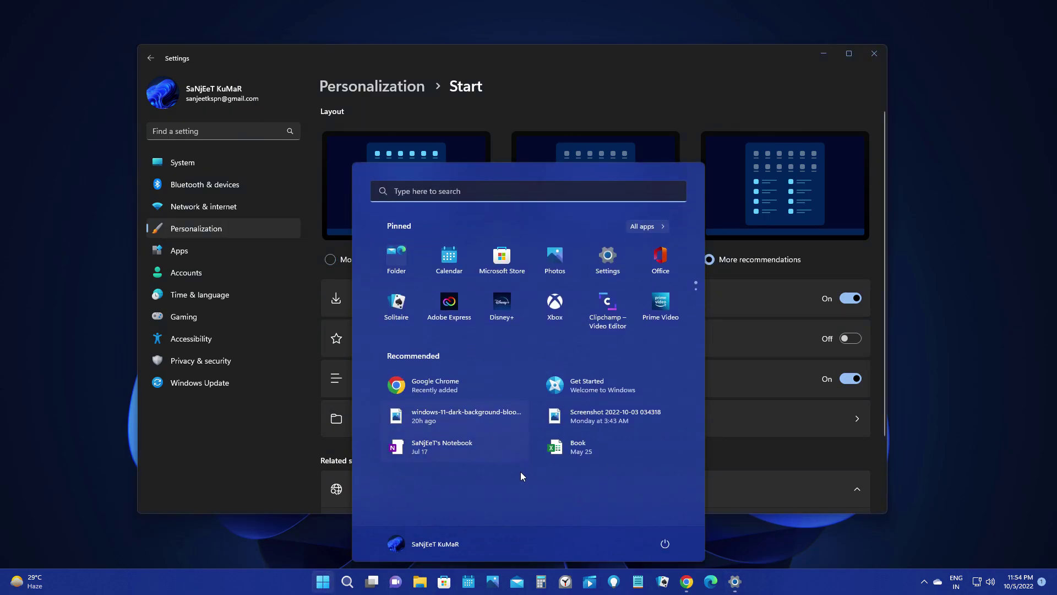
{"action": "left_click", "coordinate": [371, 155]}
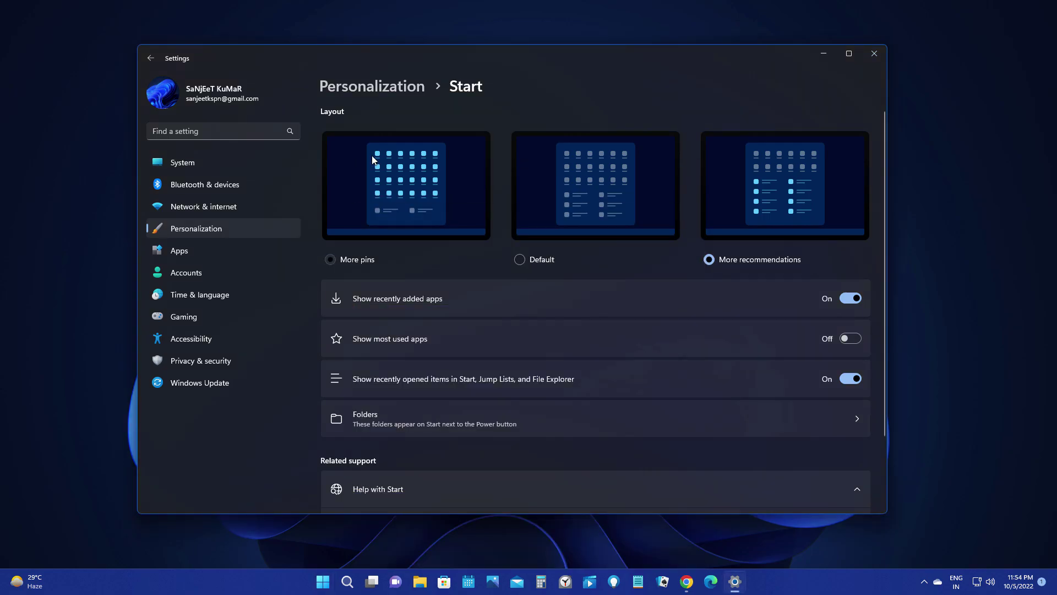
{"action": "left_click", "coordinate": [233, 337]}
{"action": "scroll", "coordinate": [421, 422], "scroll_direction": "down", "scroll_amount": 5}
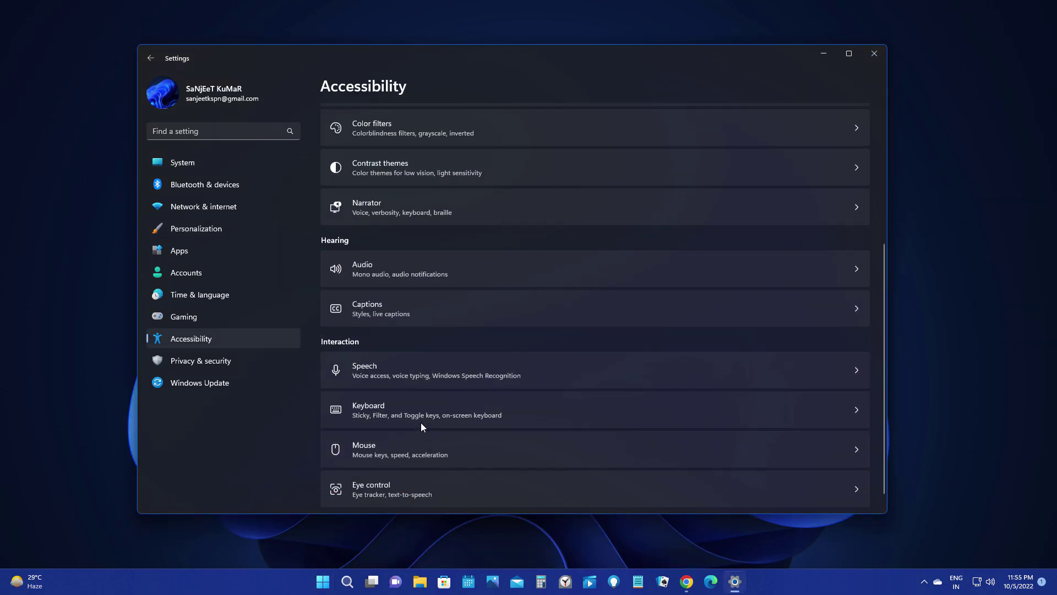
Step: Turn voice access on in Speech settings, download its speech model and start it listening
{"action": "left_click", "coordinate": [422, 360]}
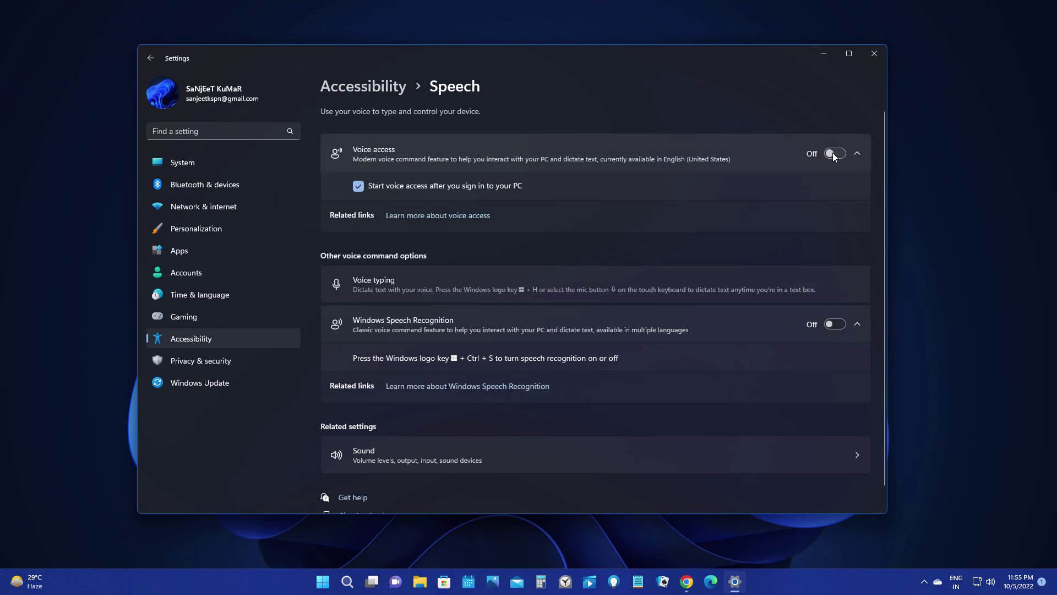
{"action": "left_click", "coordinate": [833, 153]}
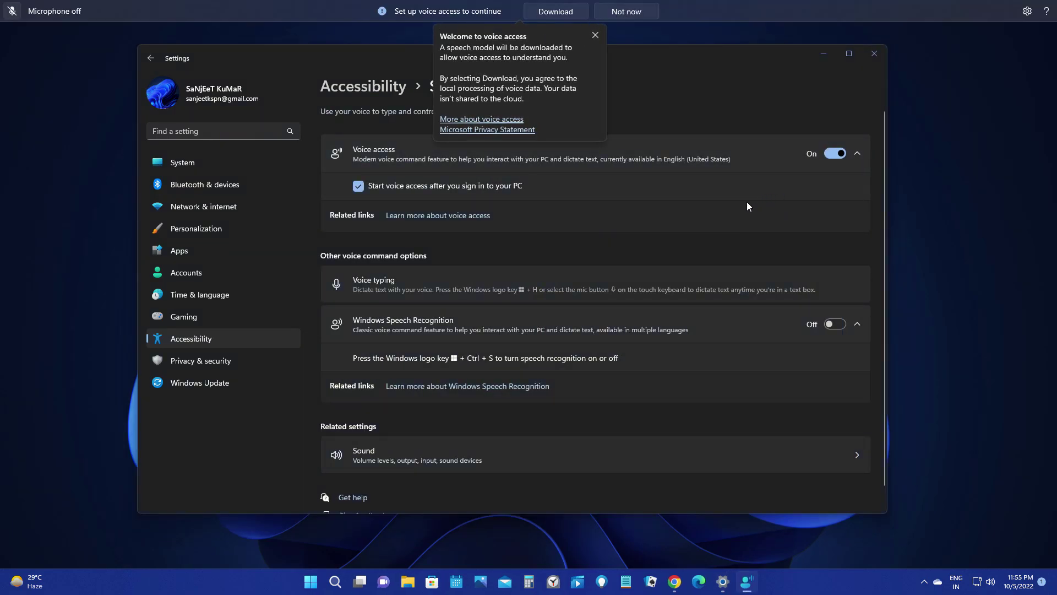
{"action": "left_click", "coordinate": [563, 15]}
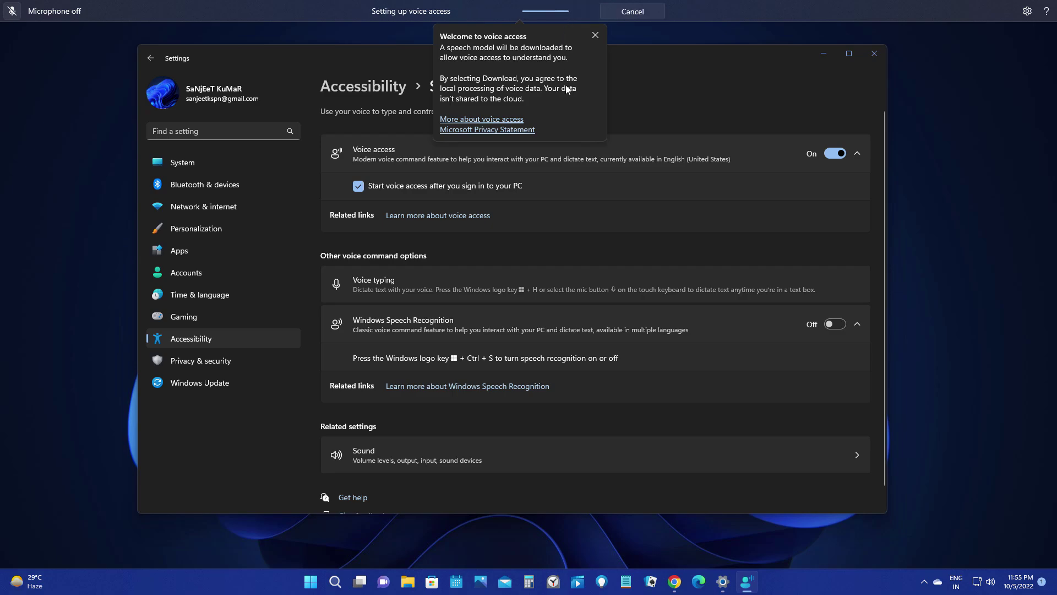
{"action": "left_click", "coordinate": [594, 35]}
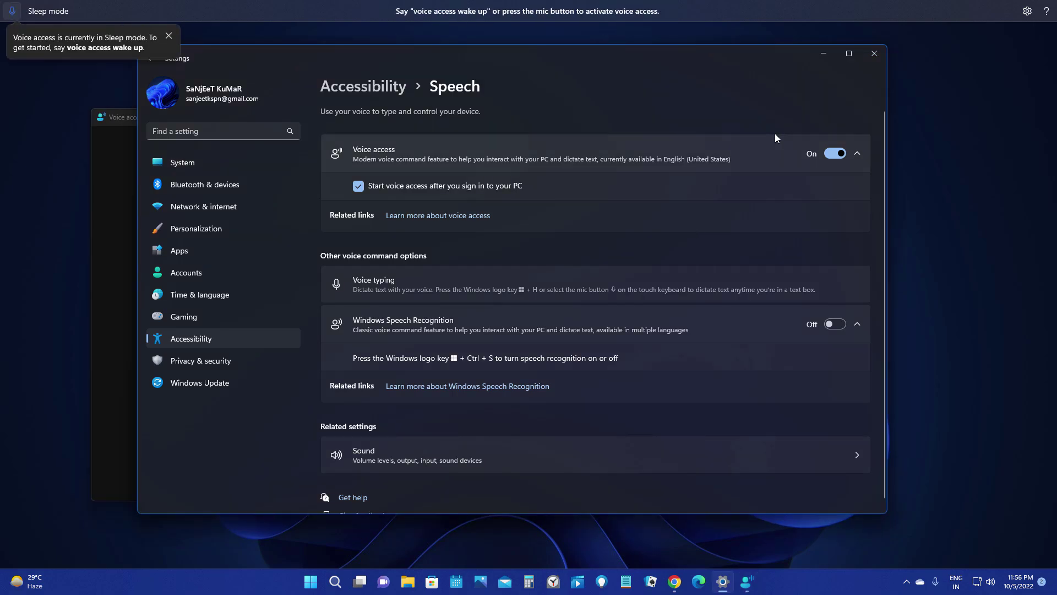
{"action": "left_click", "coordinate": [20, 18]}
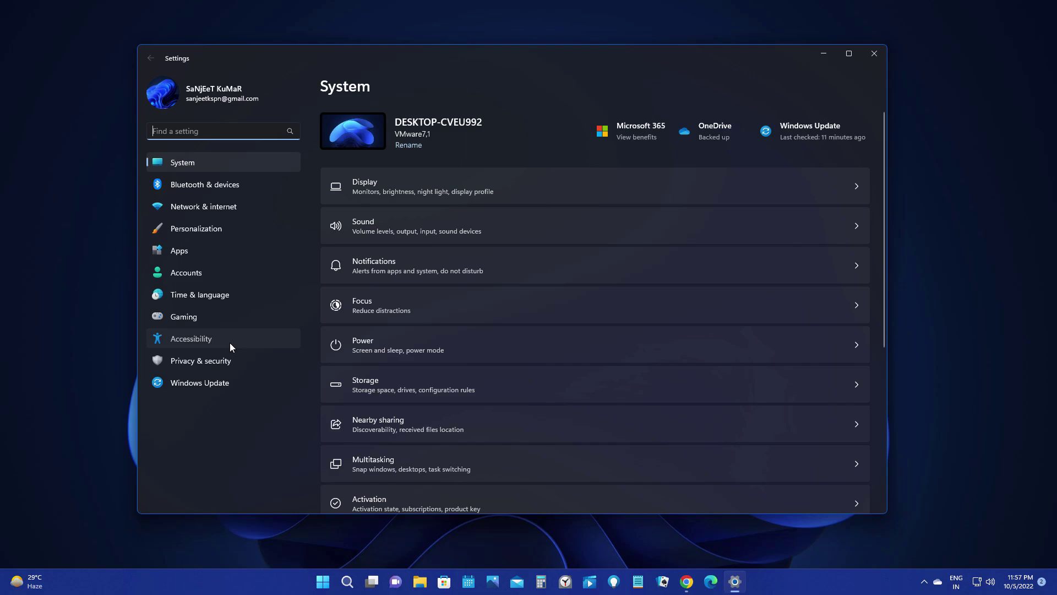
Step: Turn live captions on from Accessibility > Captions and dismiss the welcome notice
{"action": "left_click", "coordinate": [230, 343]}
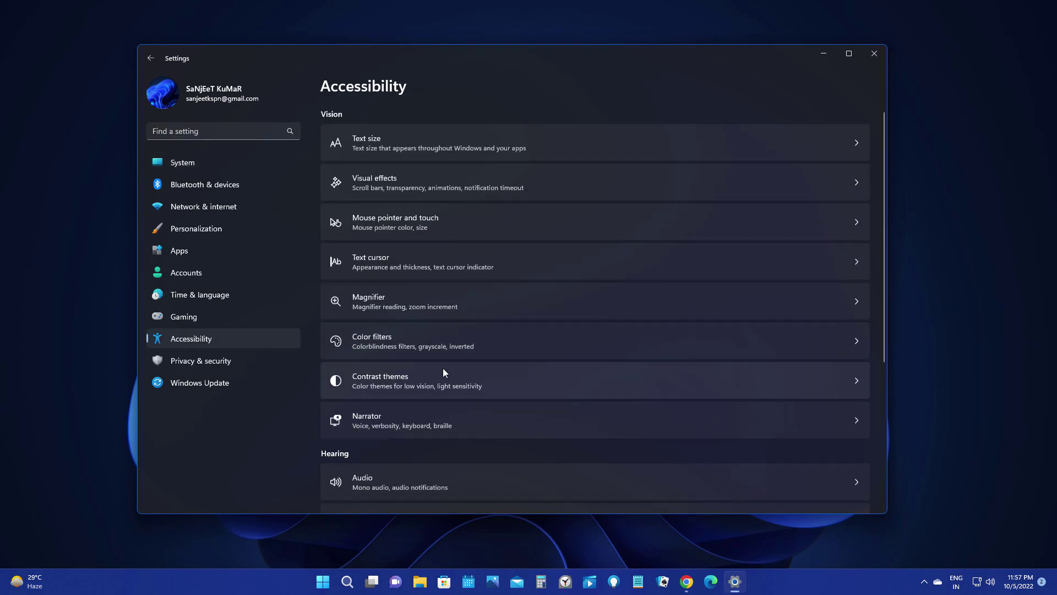
{"action": "scroll", "coordinate": [441, 366], "scroll_direction": "down", "scroll_amount": 3}
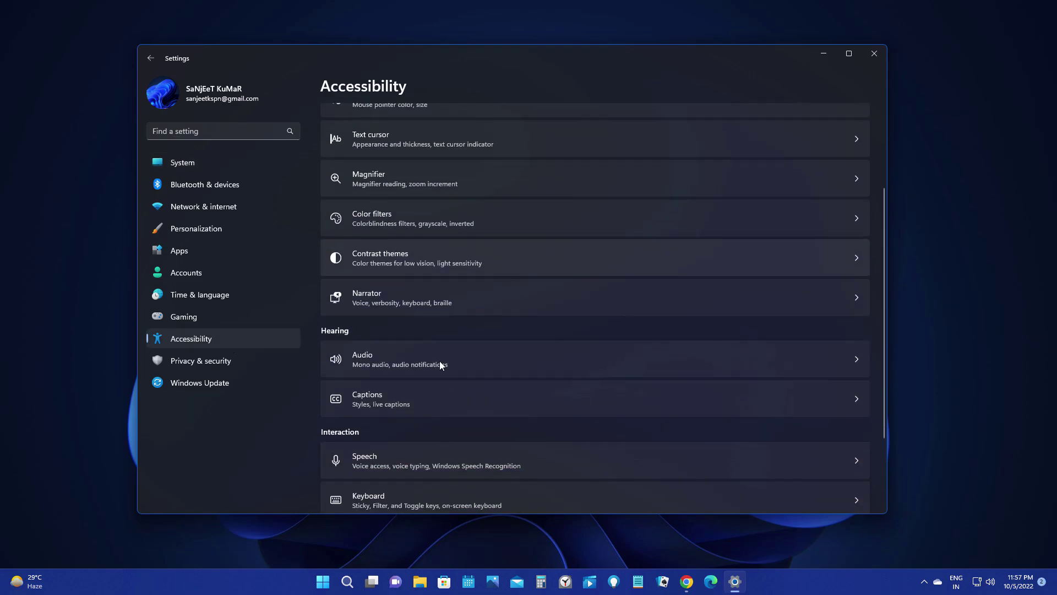
{"action": "left_click", "coordinate": [446, 404]}
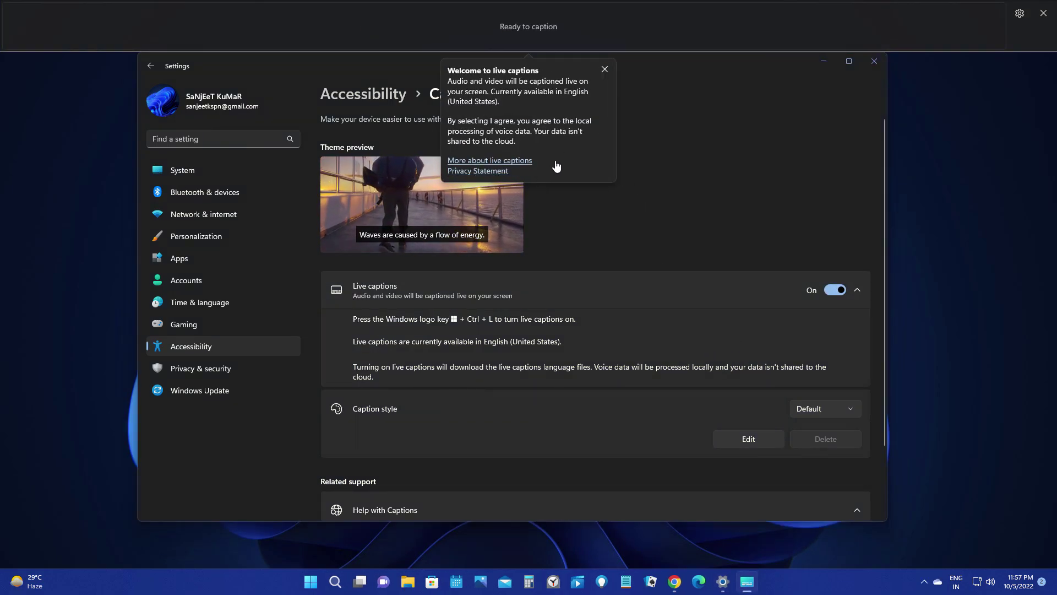
{"action": "left_click", "coordinate": [604, 70]}
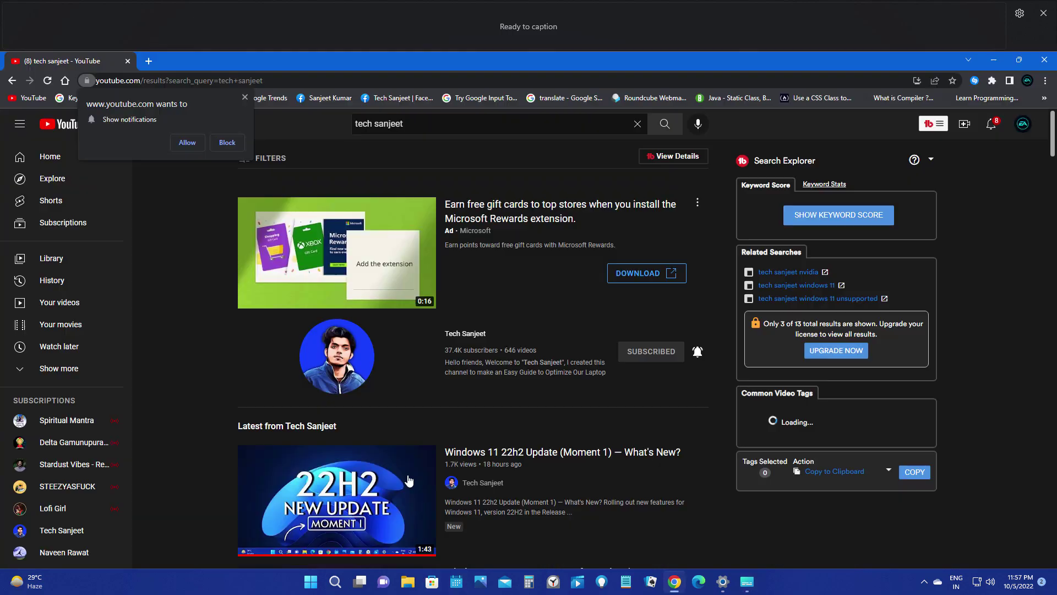
Step: Play the Windows 11 22h2 update video with notifications blocked, then go to Caption Style from the captions bar
{"action": "left_click", "coordinate": [403, 470]}
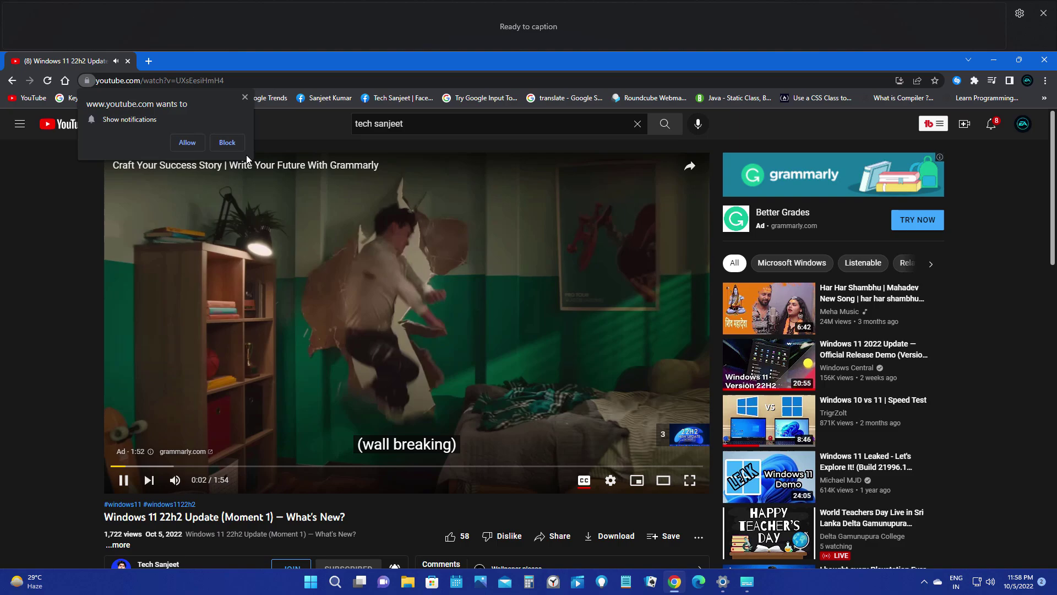
{"action": "left_click", "coordinate": [226, 143]}
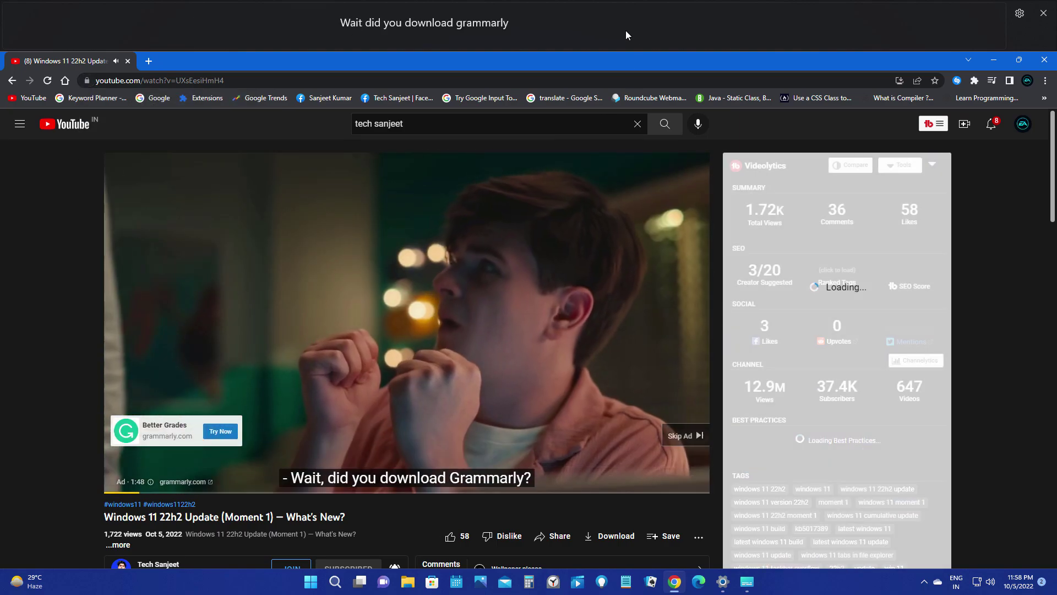
{"action": "left_click", "coordinate": [1017, 15]}
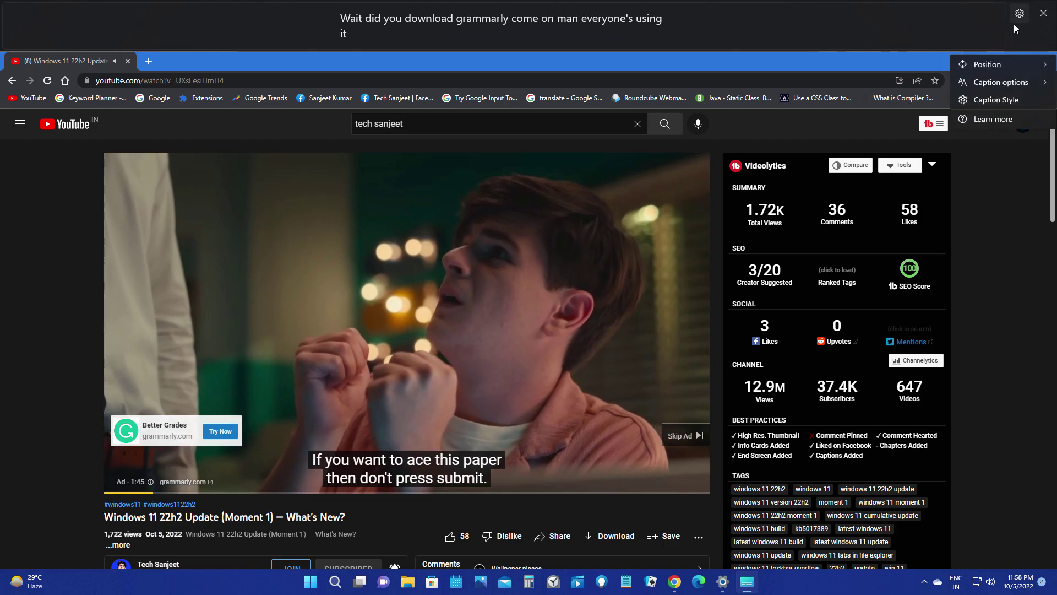
{"action": "mouse_move", "coordinate": [991, 65]}
{"action": "mouse_move", "coordinate": [1000, 82]}
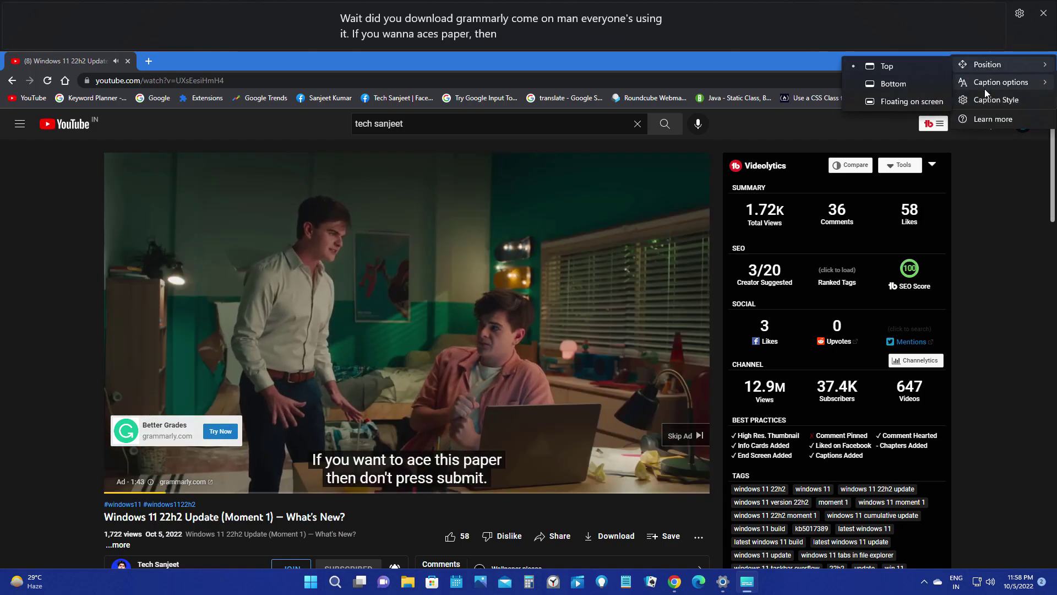
{"action": "left_click", "coordinate": [976, 99]}
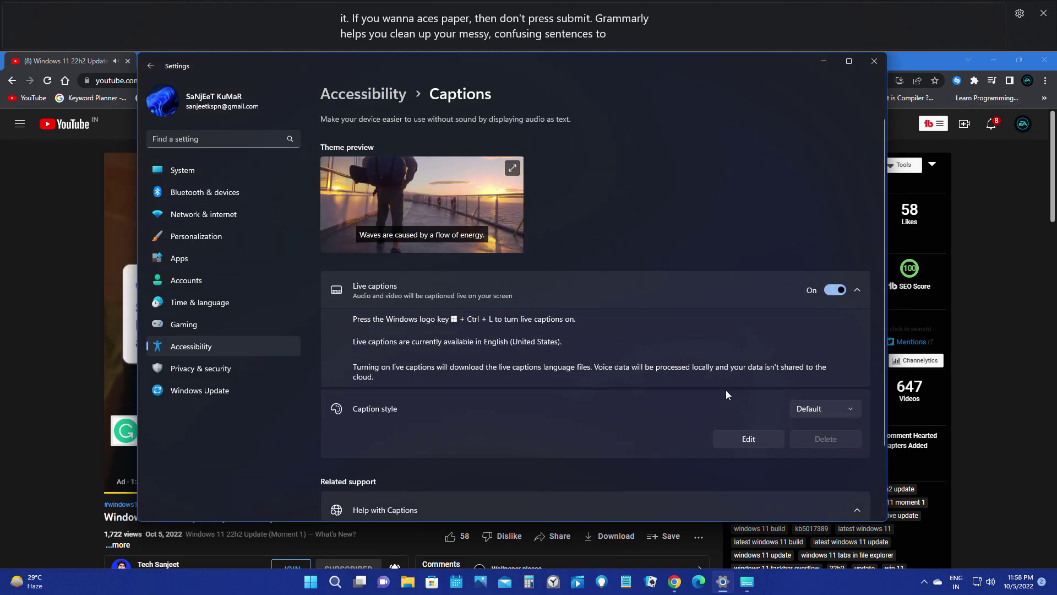
Step: Edit the caption style to purple text, revert to white, close Settings and show the widgets board
{"action": "left_click", "coordinate": [750, 433]}
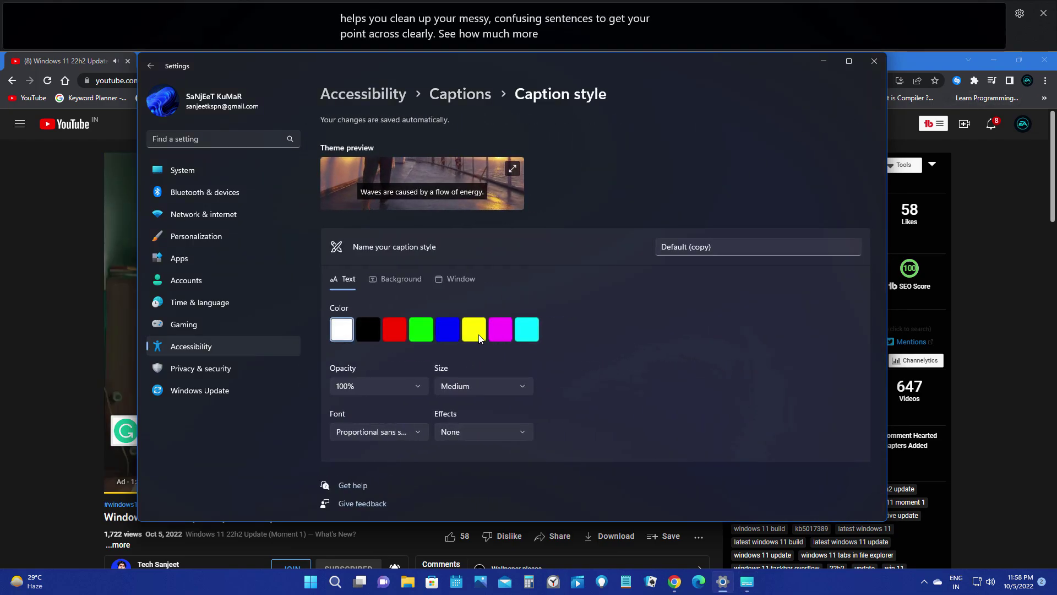
{"action": "left_click", "coordinate": [500, 331]}
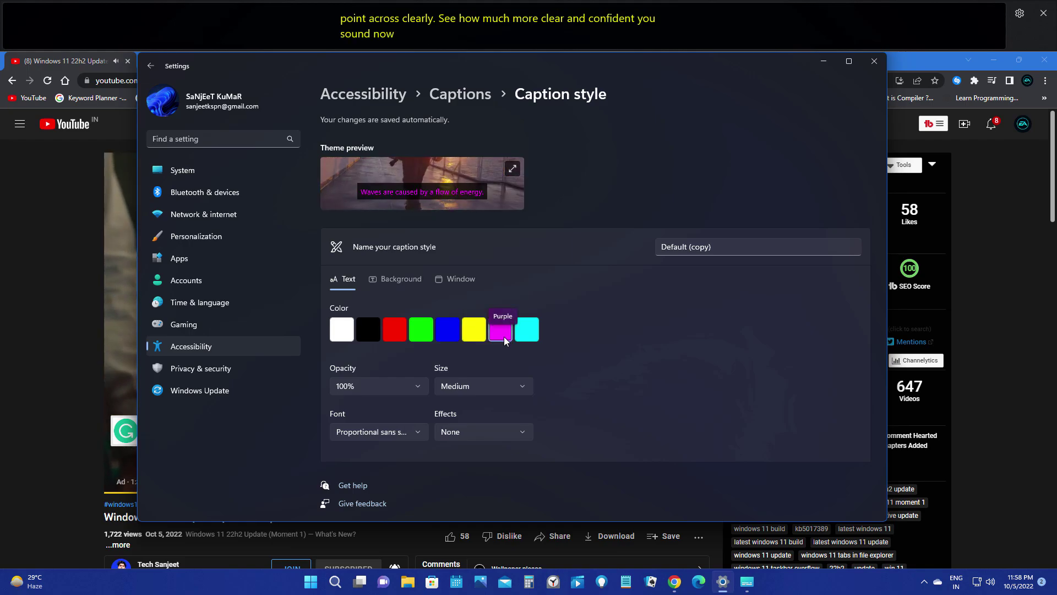
{"action": "left_click", "coordinate": [373, 331]}
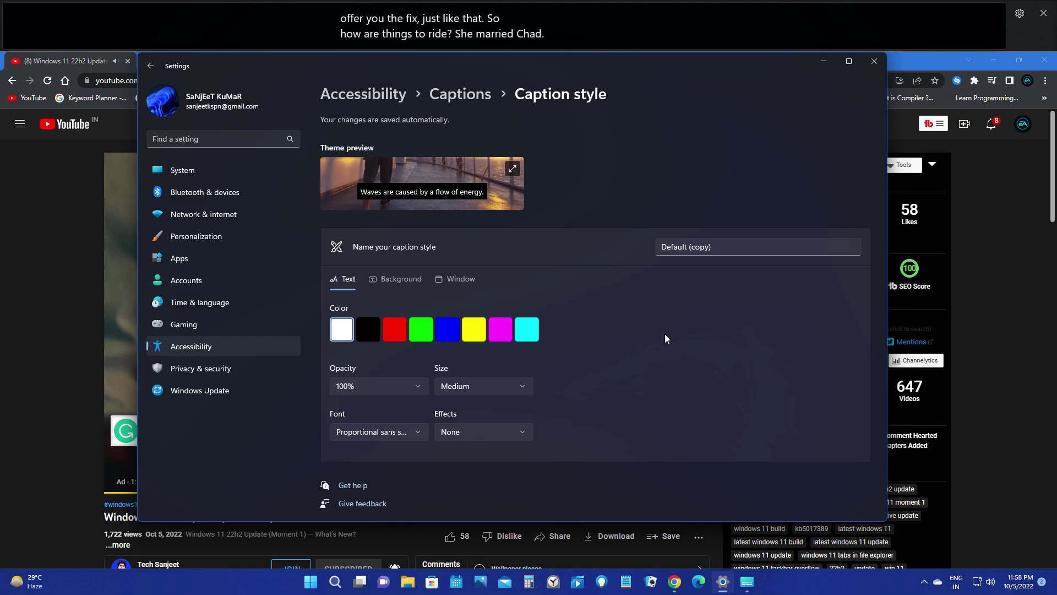
{"action": "key", "text": "alt+F4"}
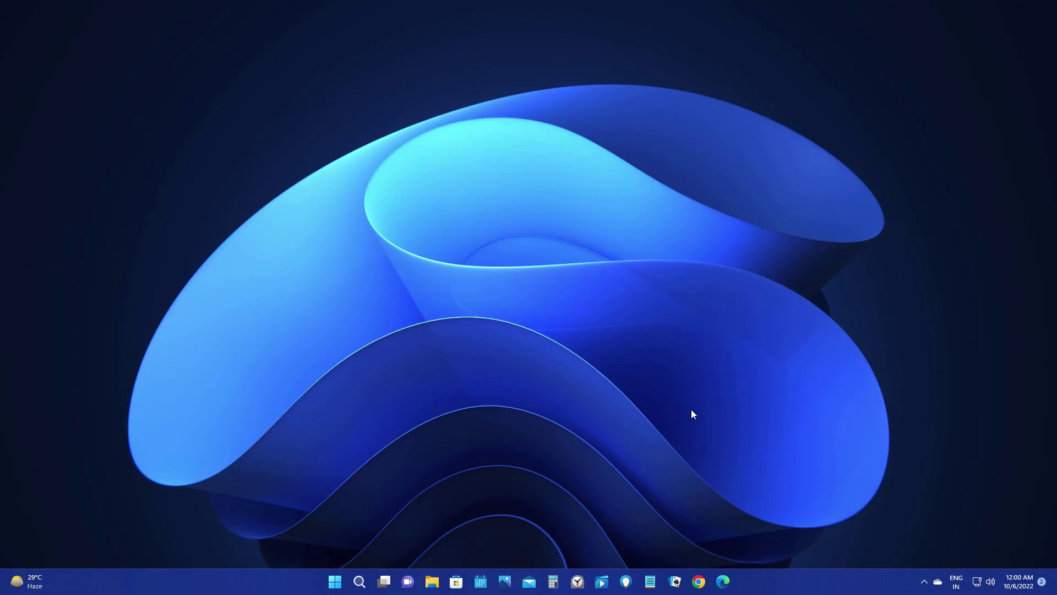
{"action": "left_click", "coordinate": [34, 583]}
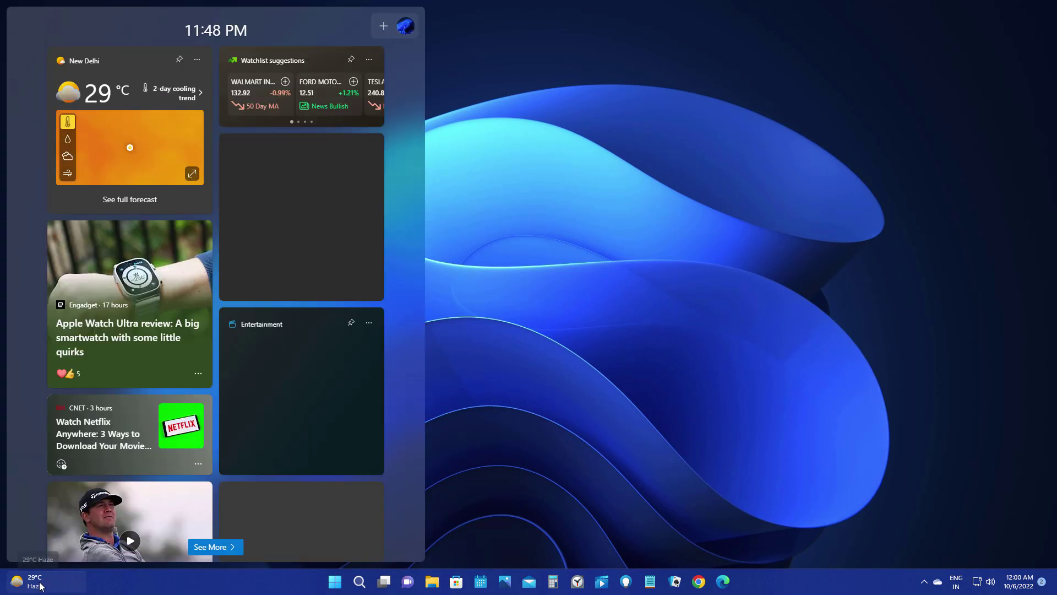
{"action": "scroll", "coordinate": [229, 265], "scroll_direction": "down", "scroll_amount": 5}
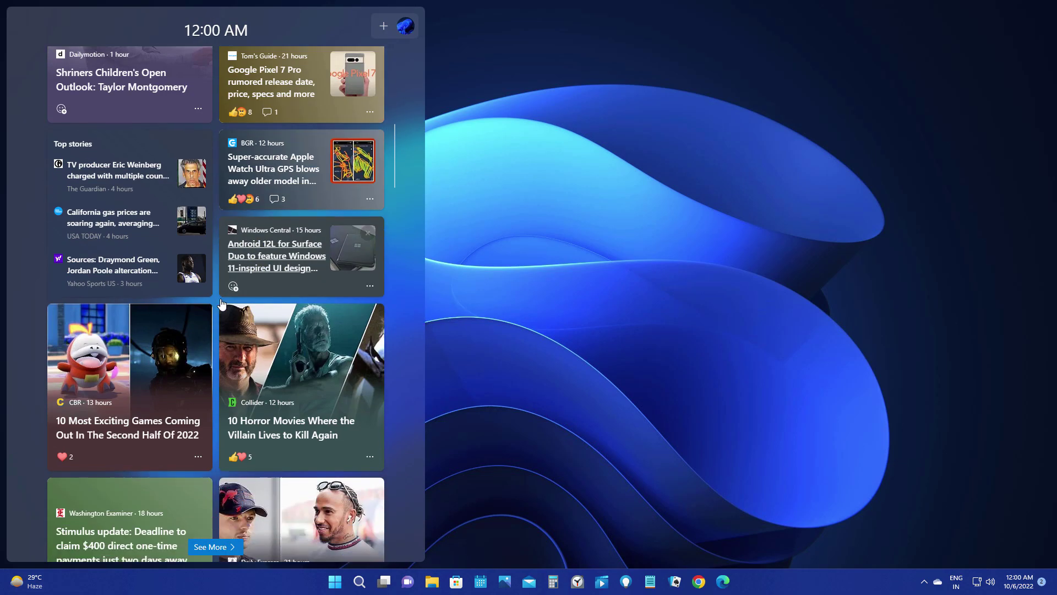
{"action": "scroll", "coordinate": [227, 302], "scroll_direction": "down", "scroll_amount": 4}
{"action": "scroll", "coordinate": [227, 303], "scroll_direction": "up", "scroll_amount": 8}
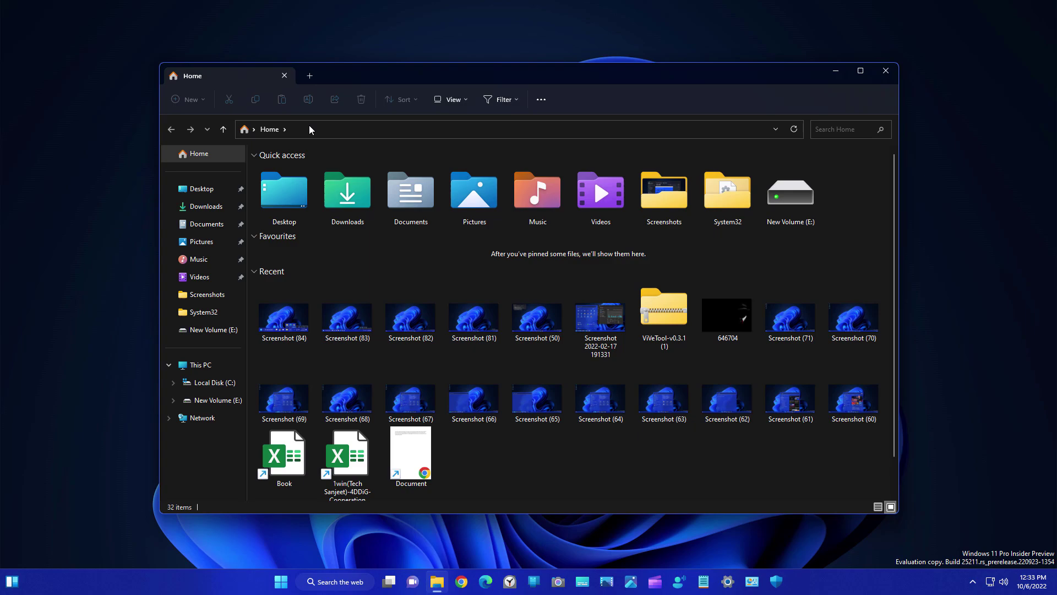
Step: Add File Explorer tabs for the Downloads and Music folders alongside Home
{"action": "left_click", "coordinate": [306, 77]}
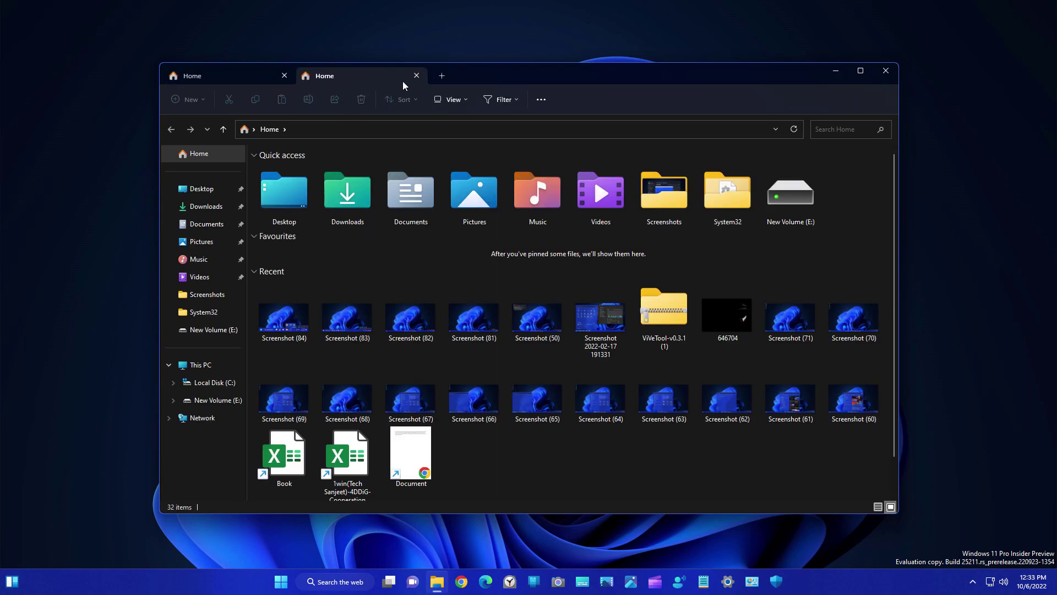
{"action": "double_click", "coordinate": [356, 197]}
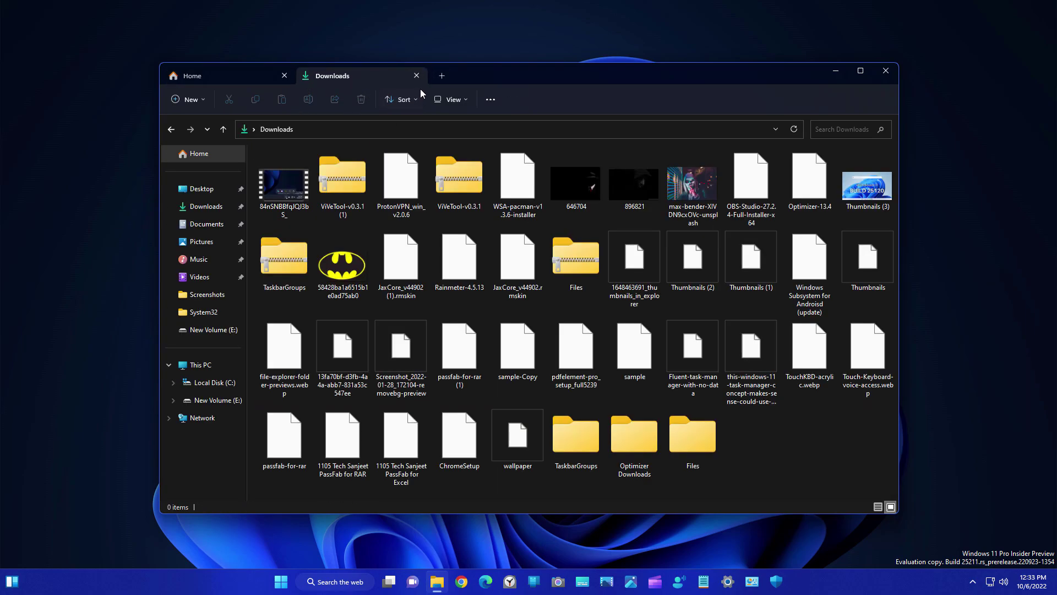
{"action": "left_click", "coordinate": [436, 75]}
{"action": "double_click", "coordinate": [512, 181]}
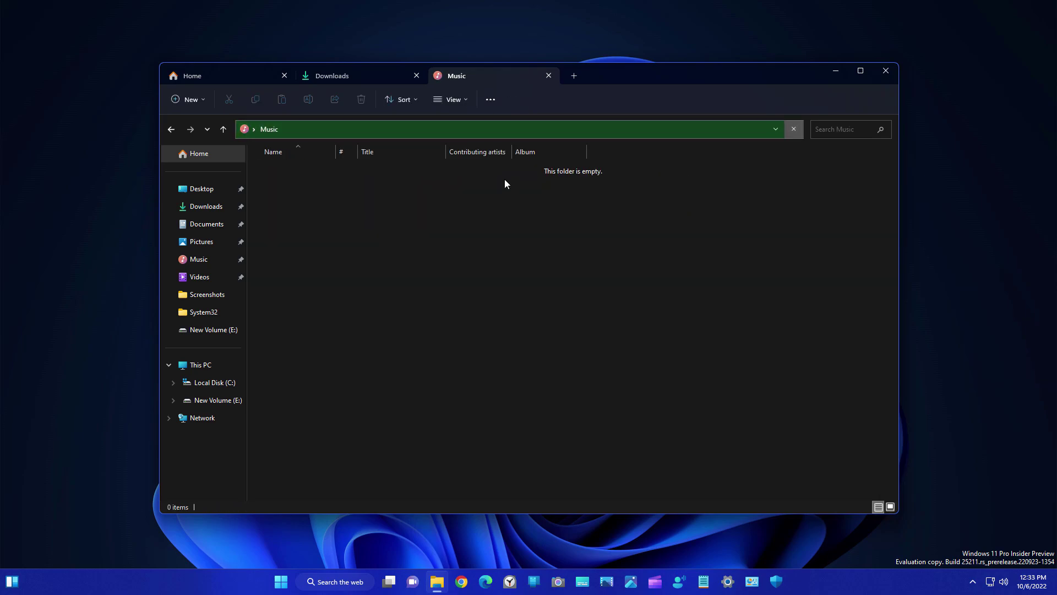
Step: Reveal the hidden tray icons and the taskbar overflow menu of apps that don't fit
{"action": "left_click", "coordinate": [973, 582]}
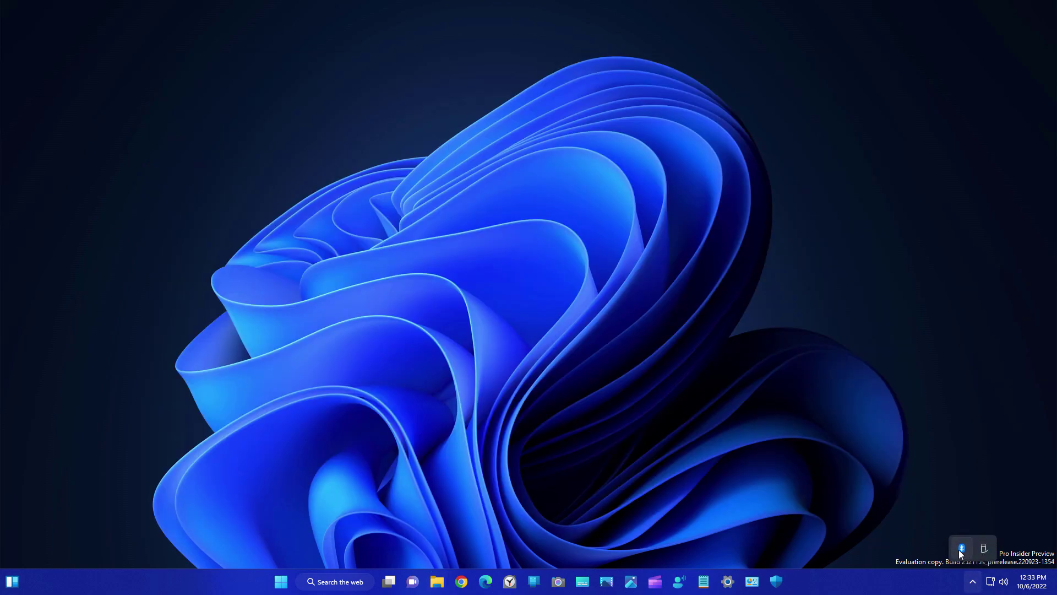
{"action": "right_click", "coordinate": [872, 573]}
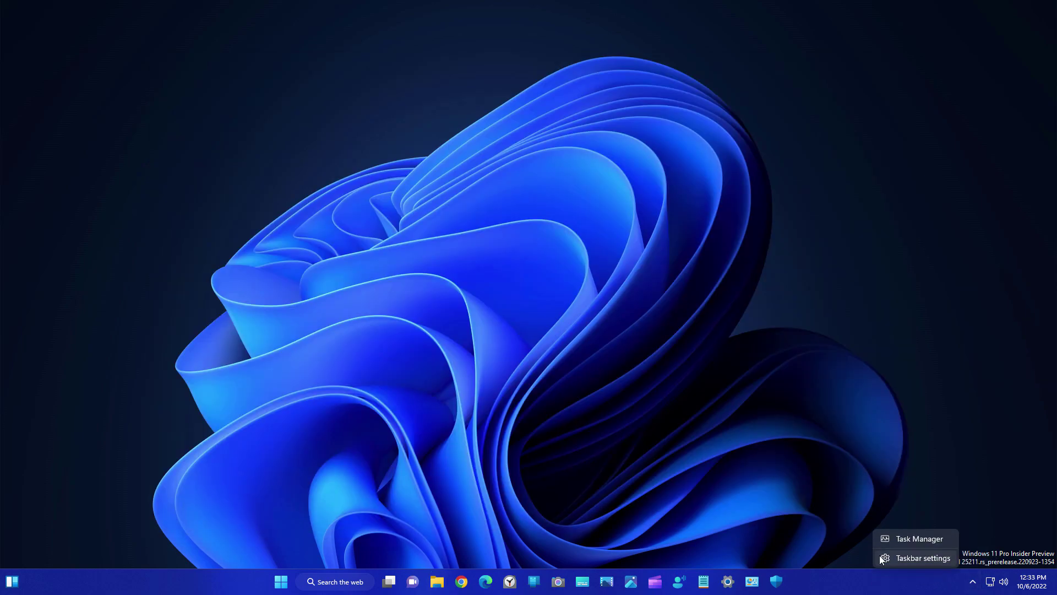
{"action": "left_click", "coordinate": [855, 572]}
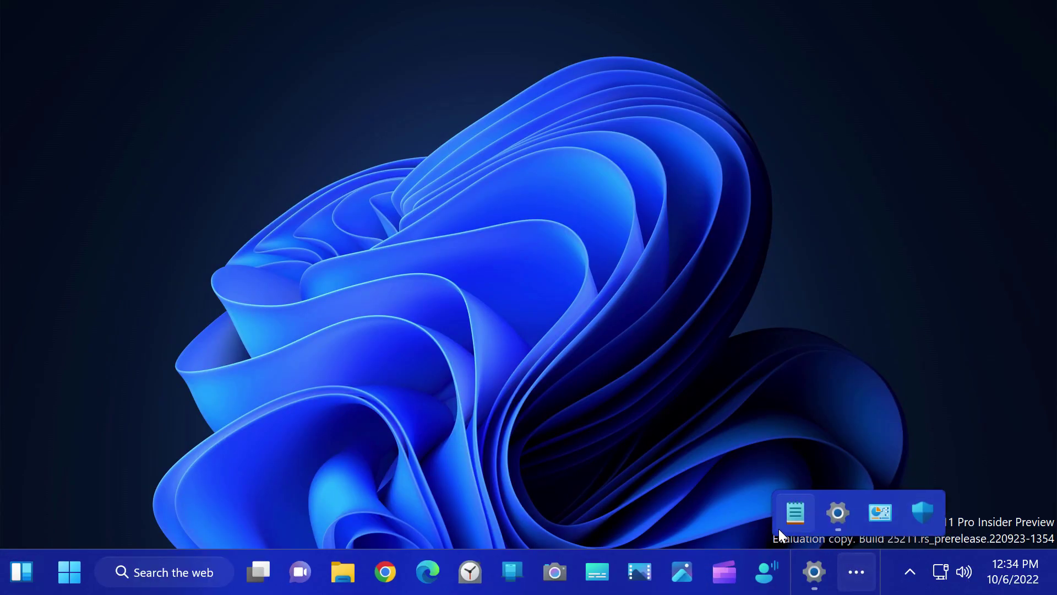